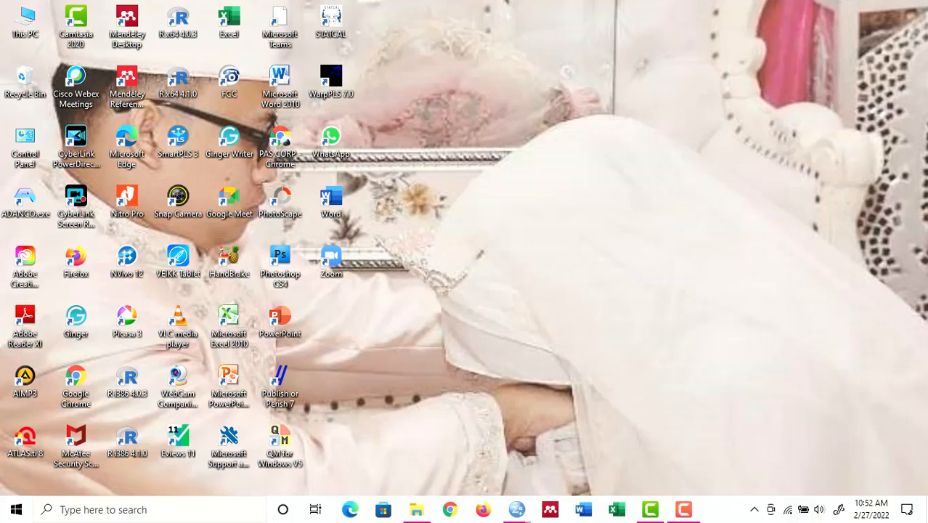
{"action": "left_click", "coordinate": [685, 512]}
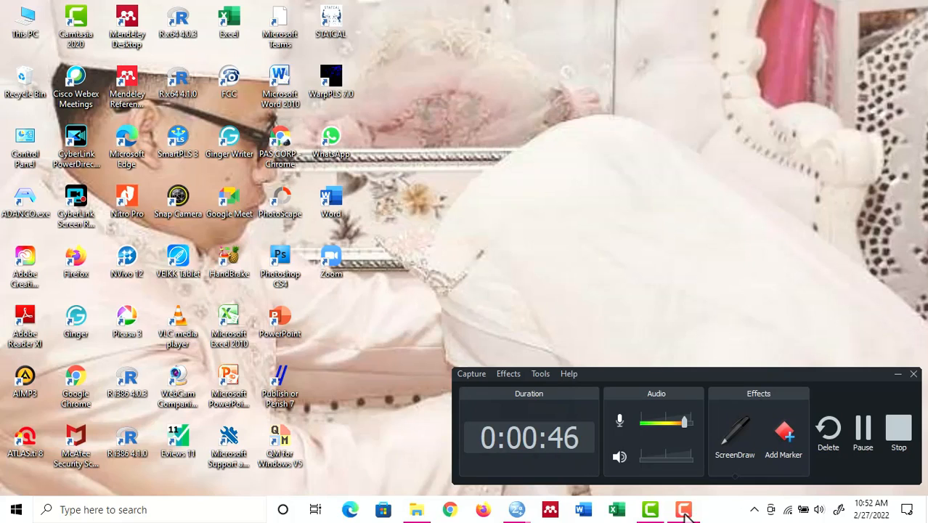
{"action": "left_click", "coordinate": [685, 512]}
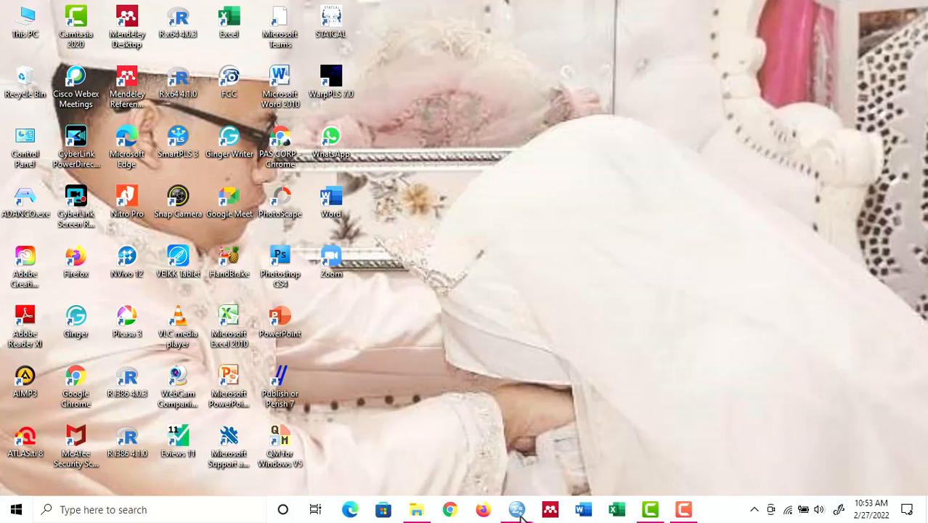
Switch to the deskriptif.sav data window in IBM SPSS Statistics.
{"action": "mouse_move", "coordinate": [521, 513]}
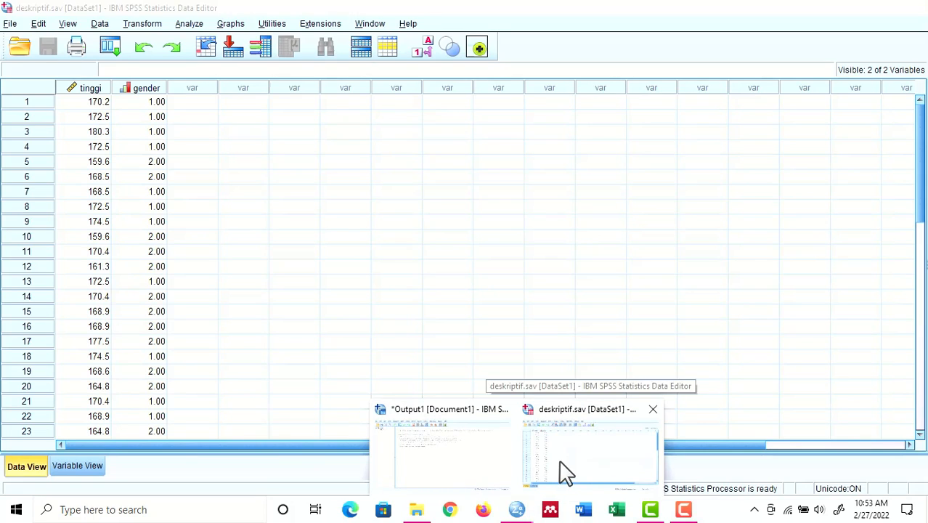
{"action": "left_click", "coordinate": [565, 472]}
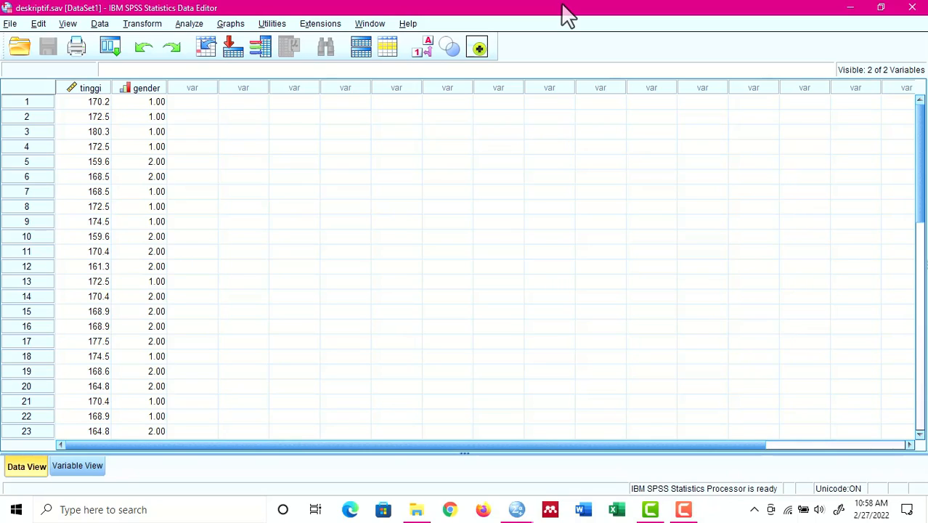
{"action": "left_click", "coordinate": [190, 25]}
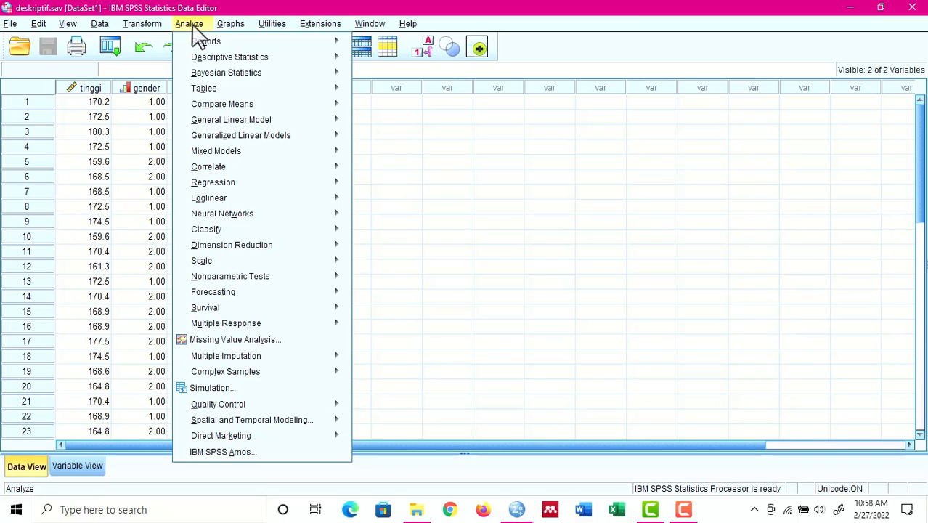
{"action": "mouse_move", "coordinate": [203, 58]}
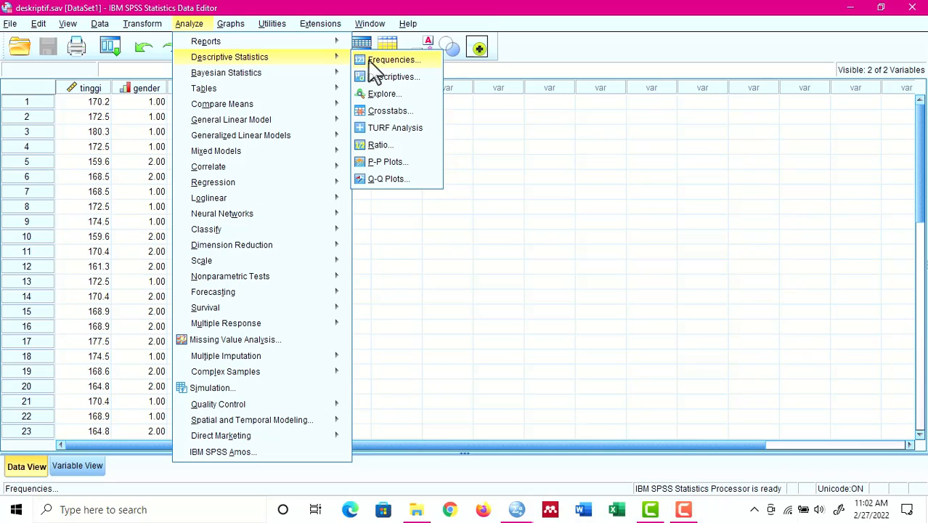
{"action": "left_click", "coordinate": [476, 167]}
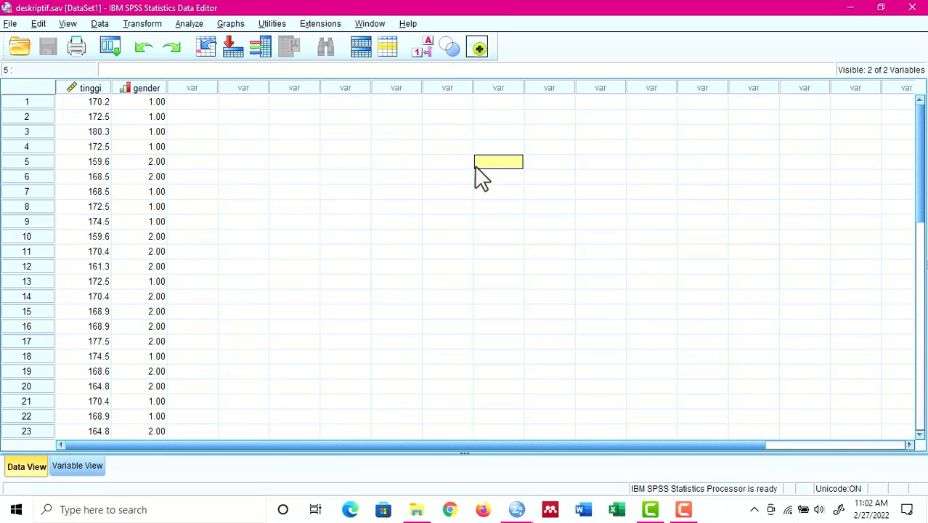
{"action": "left_click", "coordinate": [188, 24]}
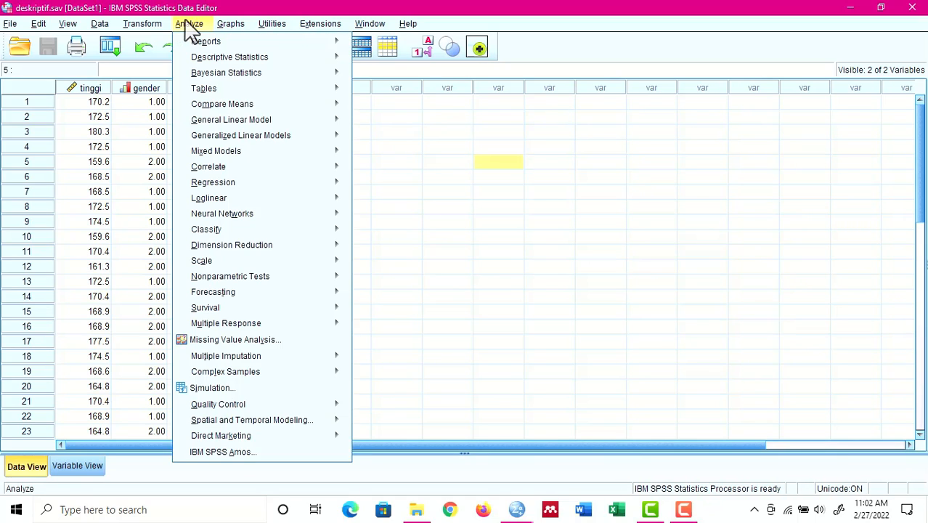
{"action": "mouse_move", "coordinate": [205, 60]}
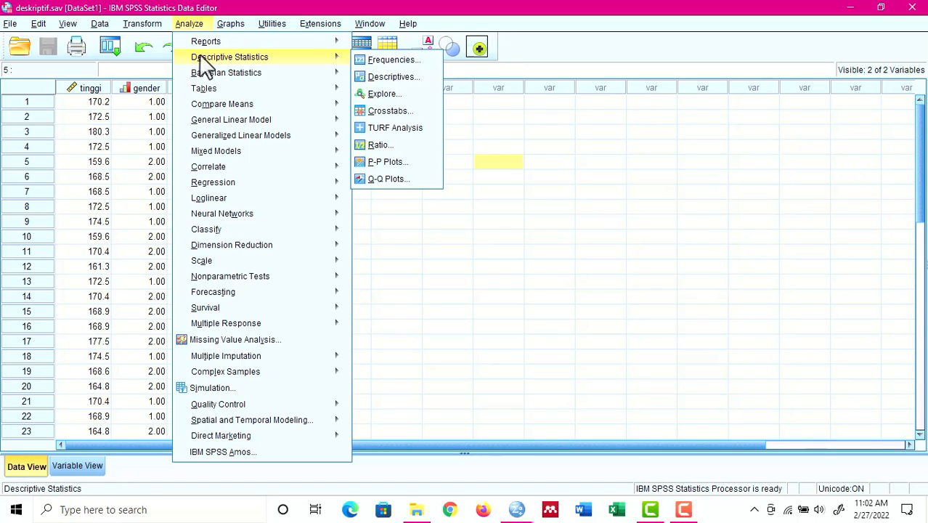
{"action": "left_click", "coordinate": [377, 64]}
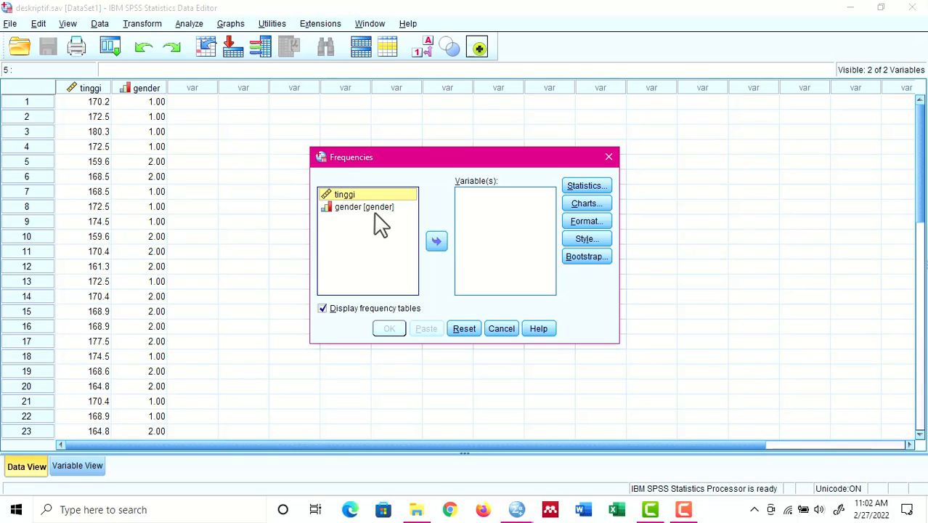
{"action": "left_click", "coordinate": [499, 329]}
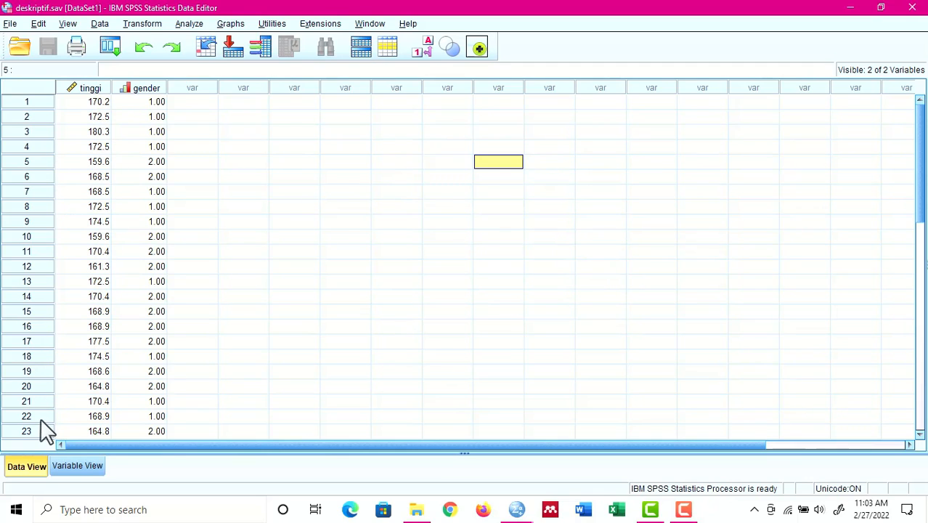
Review the value labels defined for the gender variable in its variable properties.
{"action": "left_click", "coordinate": [79, 468]}
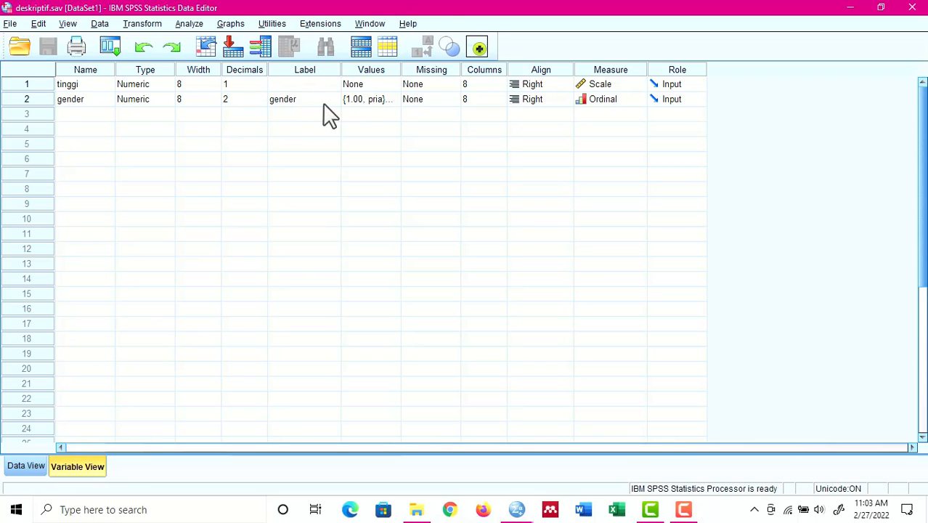
{"action": "left_click", "coordinate": [389, 103]}
{"action": "left_click", "coordinate": [394, 101]}
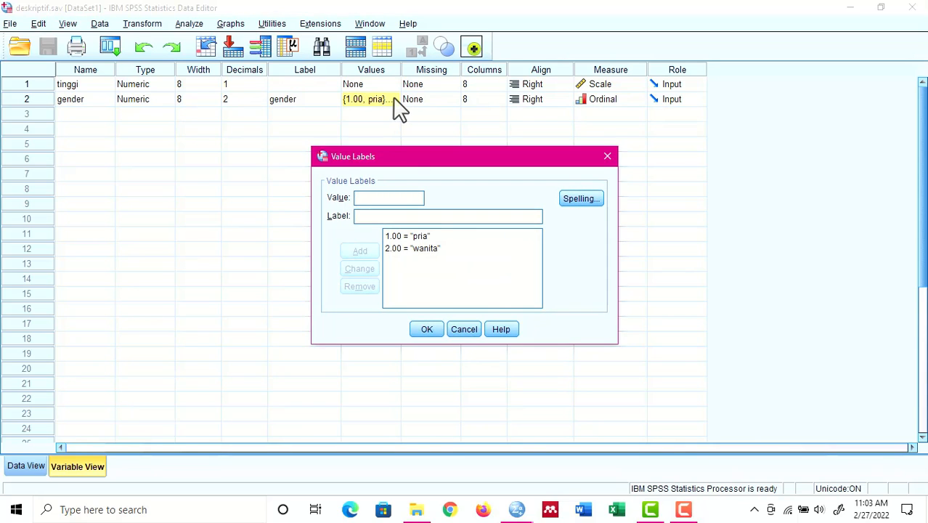
{"action": "left_click", "coordinate": [427, 330]}
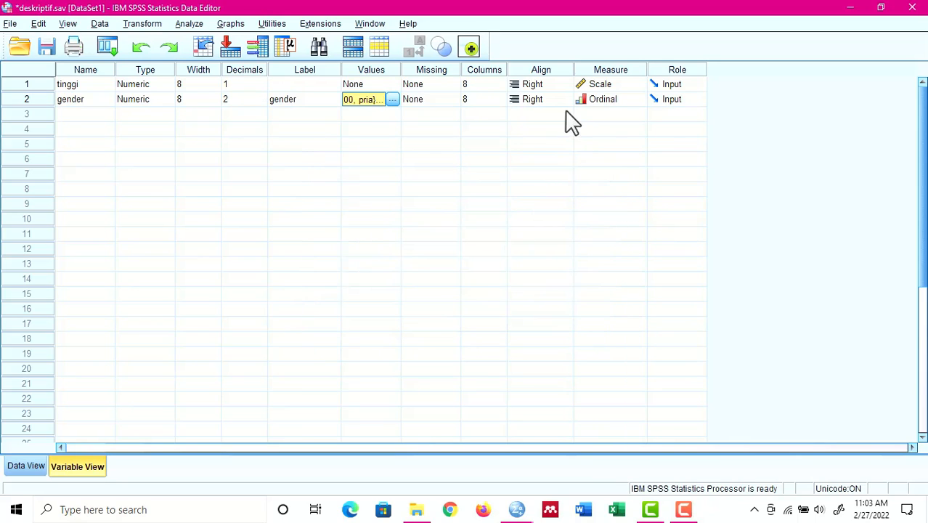
Set the gender variable's measurement level to Nominal and return to the data values.
{"action": "left_click", "coordinate": [614, 101]}
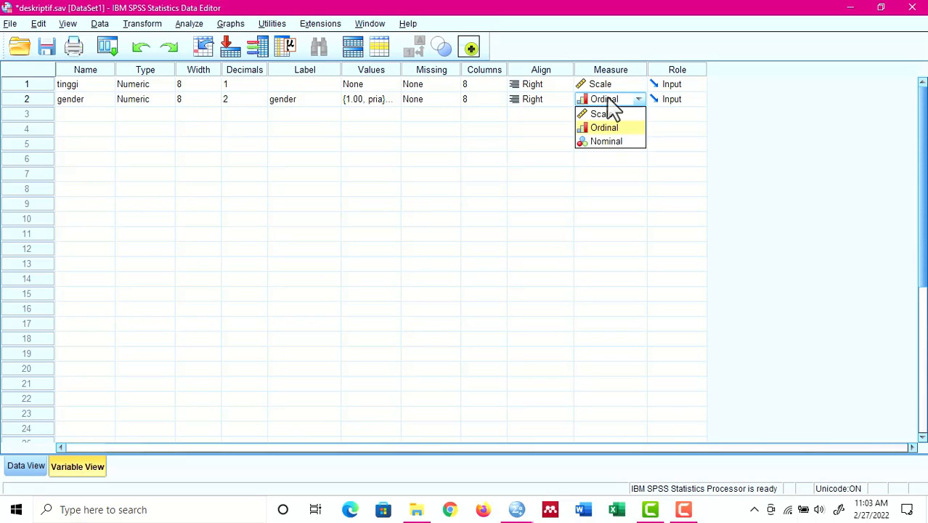
{"action": "left_click", "coordinate": [605, 145]}
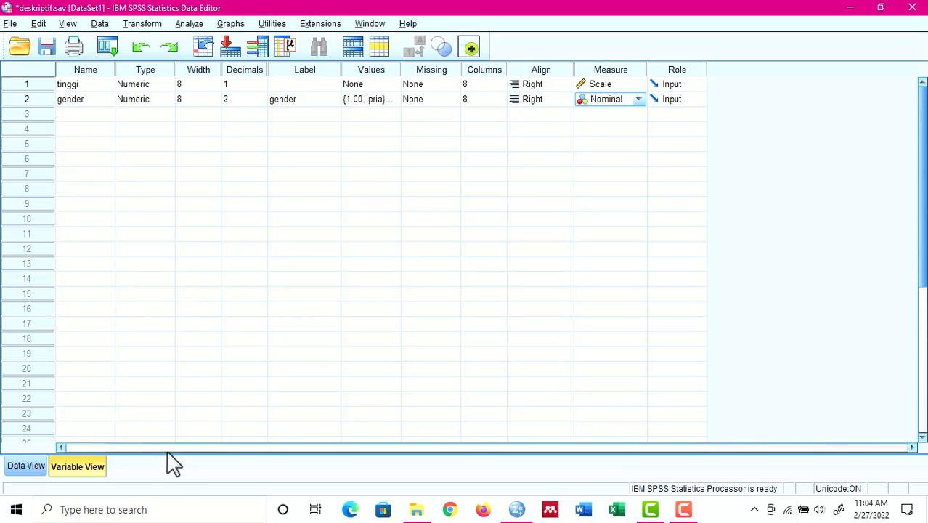
{"action": "left_click", "coordinate": [24, 467]}
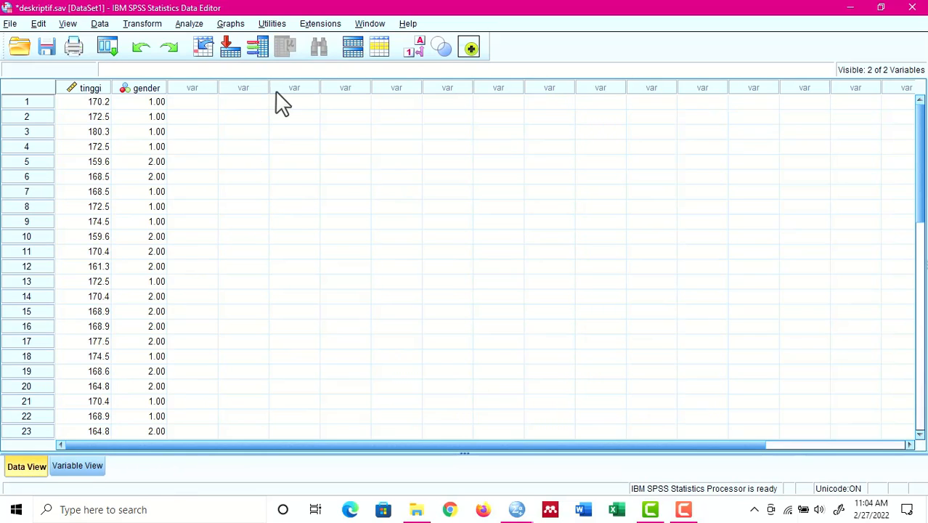
Start a Frequencies analysis with tinggi as the variable to analyse.
{"action": "left_click", "coordinate": [196, 27]}
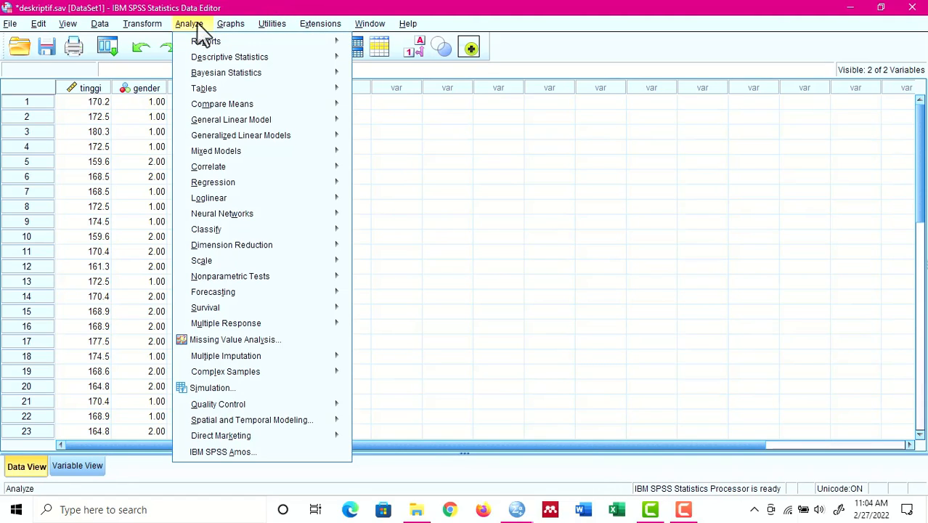
{"action": "mouse_move", "coordinate": [209, 61]}
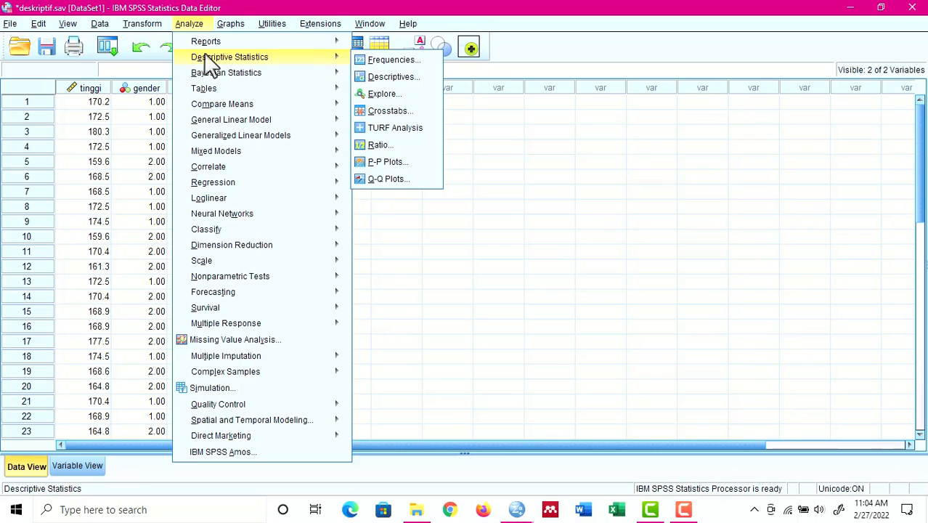
{"action": "left_click", "coordinate": [384, 61]}
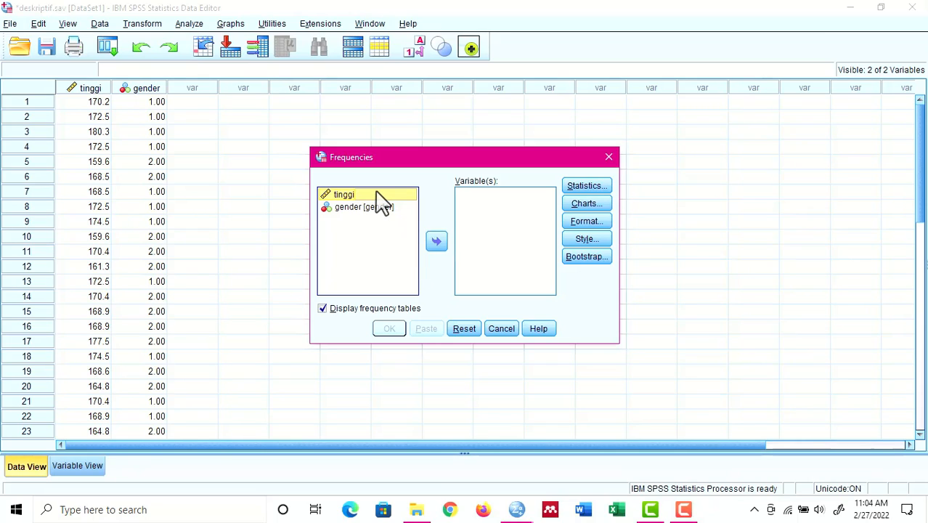
{"action": "left_click", "coordinate": [437, 243]}
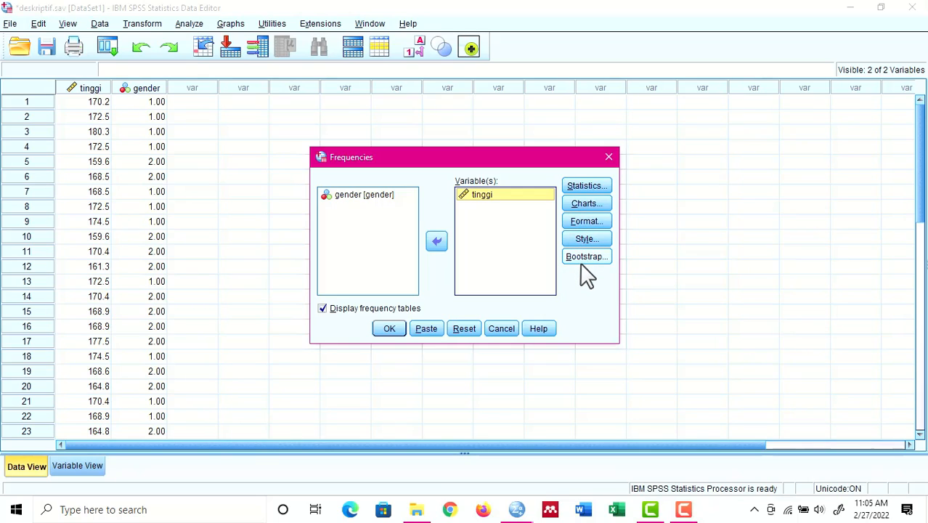
Request quartiles and the 10 and 90 percentiles in the Frequencies statistics.
{"action": "left_click", "coordinate": [581, 188]}
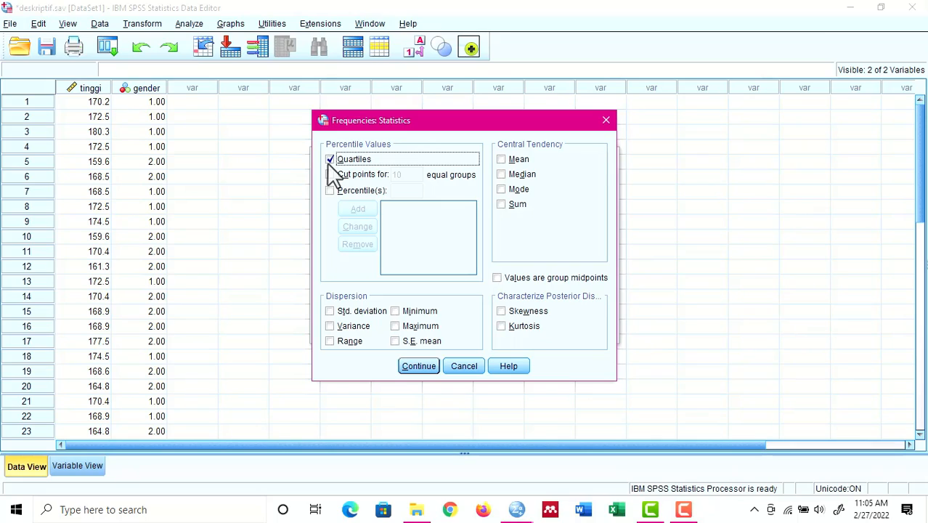
{"action": "left_click", "coordinate": [327, 163]}
{"action": "left_click", "coordinate": [329, 193]}
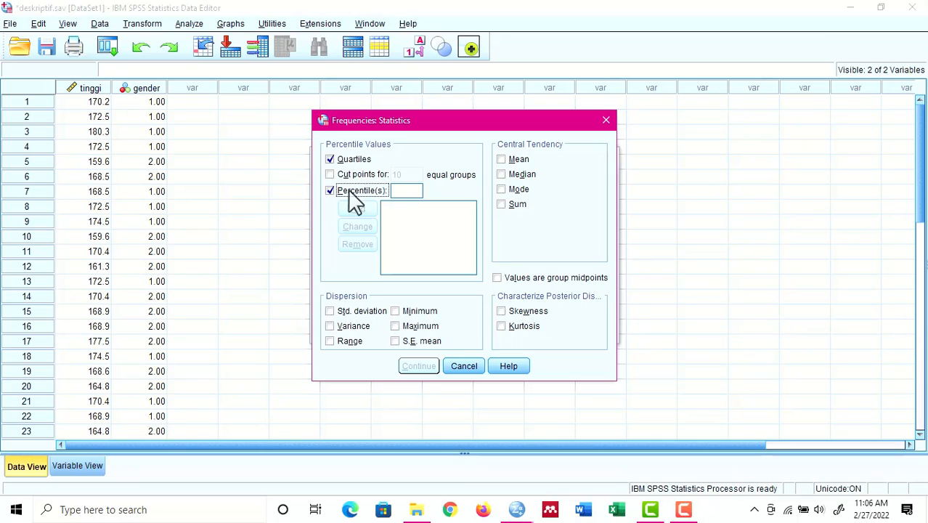
{"action": "left_click", "coordinate": [399, 190]}
{"action": "type", "text": "10"}
{"action": "left_click", "coordinate": [358, 210]}
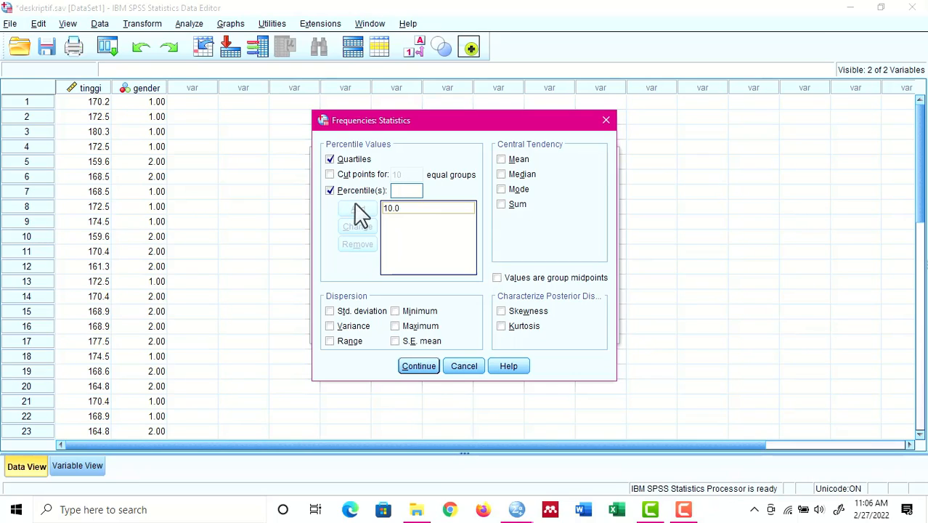
{"action": "left_click", "coordinate": [398, 191]}
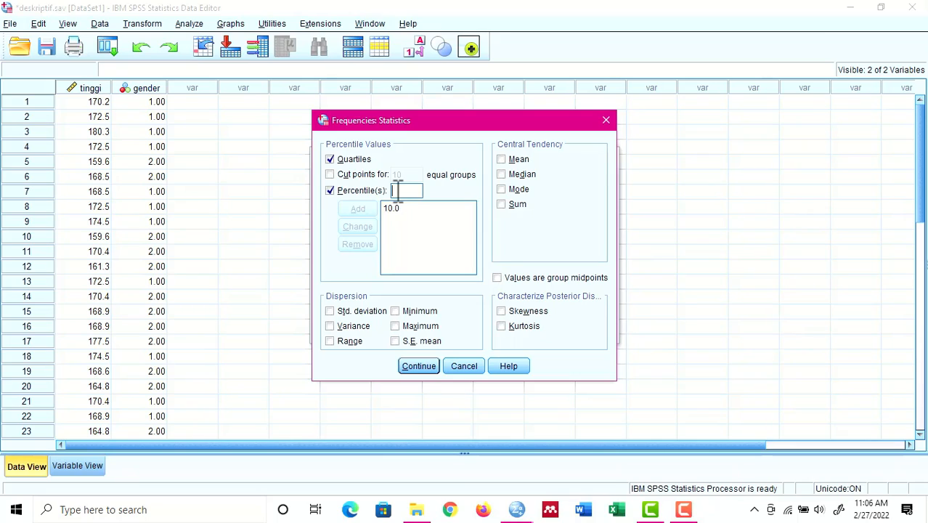
{"action": "type", "text": "90"}
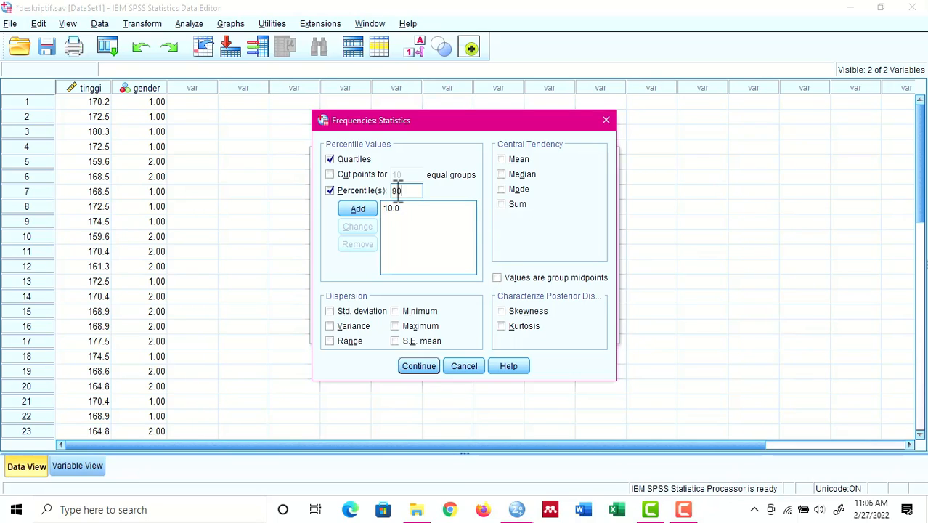
{"action": "left_click", "coordinate": [364, 210]}
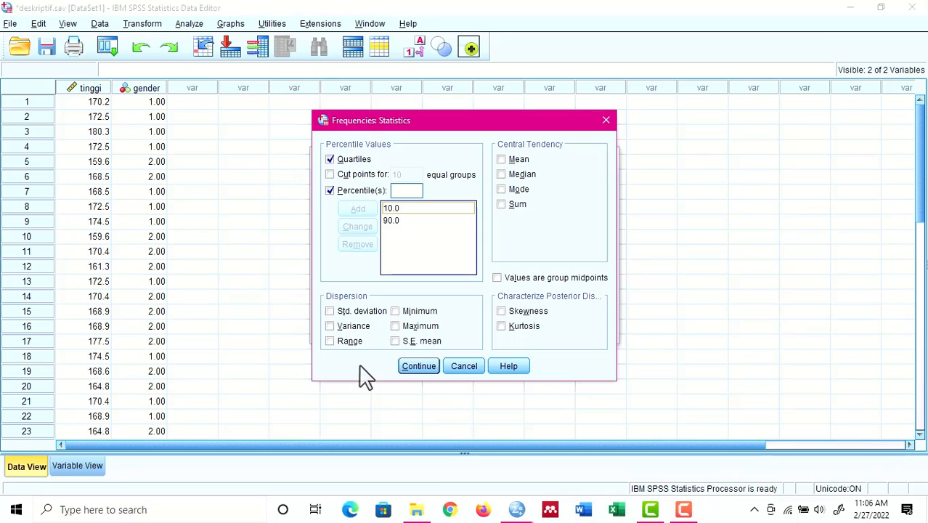
Include all dispersion measures: standard deviation, variance, range, minimum, maximum and S.E. mean.
{"action": "left_click", "coordinate": [331, 311]}
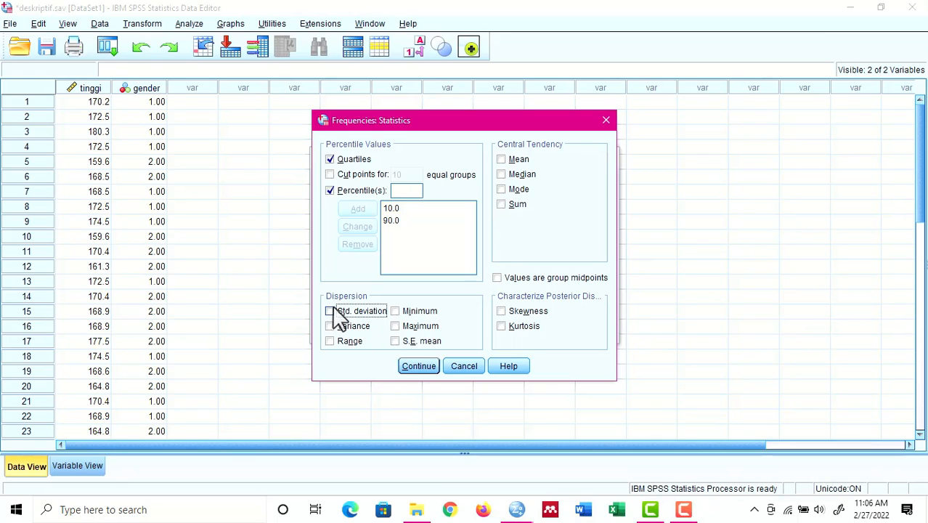
{"action": "left_click", "coordinate": [330, 327]}
{"action": "left_click", "coordinate": [331, 342]}
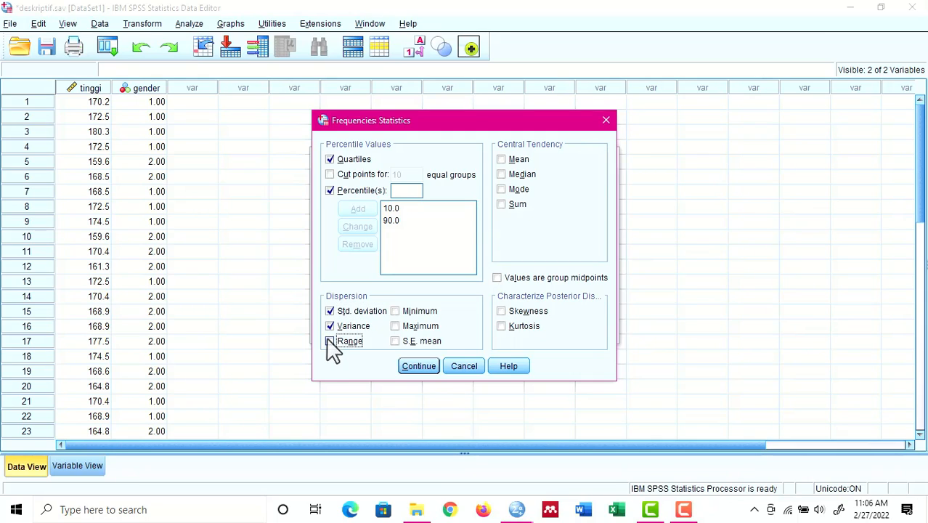
{"action": "left_click", "coordinate": [394, 311]}
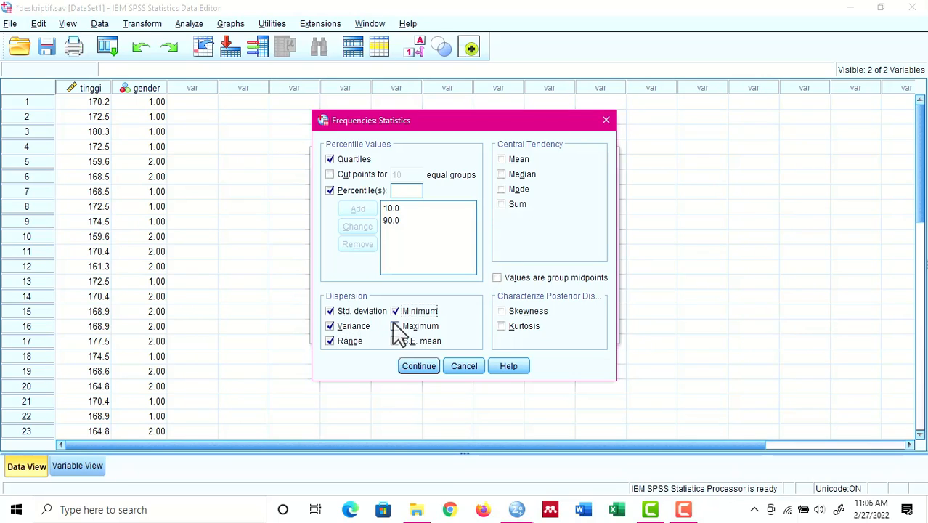
{"action": "left_click", "coordinate": [395, 326]}
{"action": "left_click", "coordinate": [395, 341]}
Add mean, median, skewness and kurtosis to the requested statistics and apply the selection.
{"action": "left_click", "coordinate": [503, 161]}
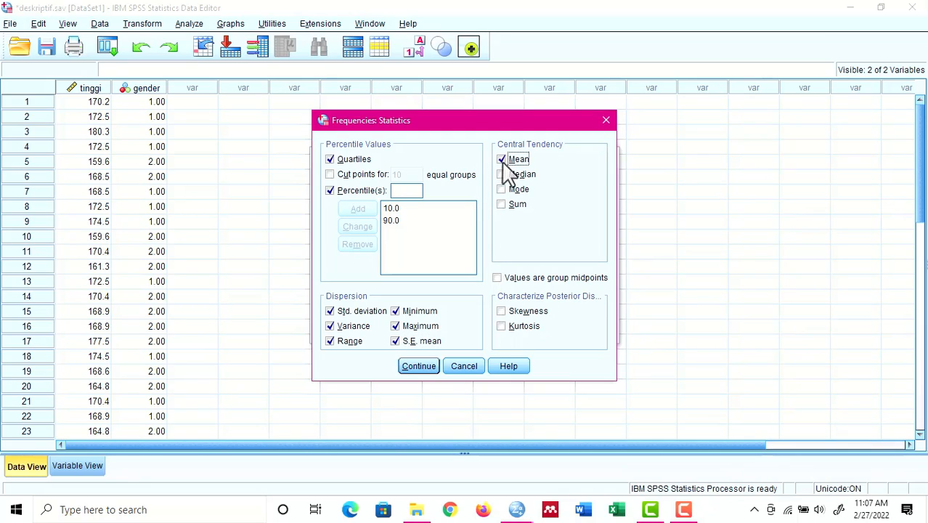
{"action": "left_click", "coordinate": [501, 175]}
{"action": "left_click", "coordinate": [510, 315]}
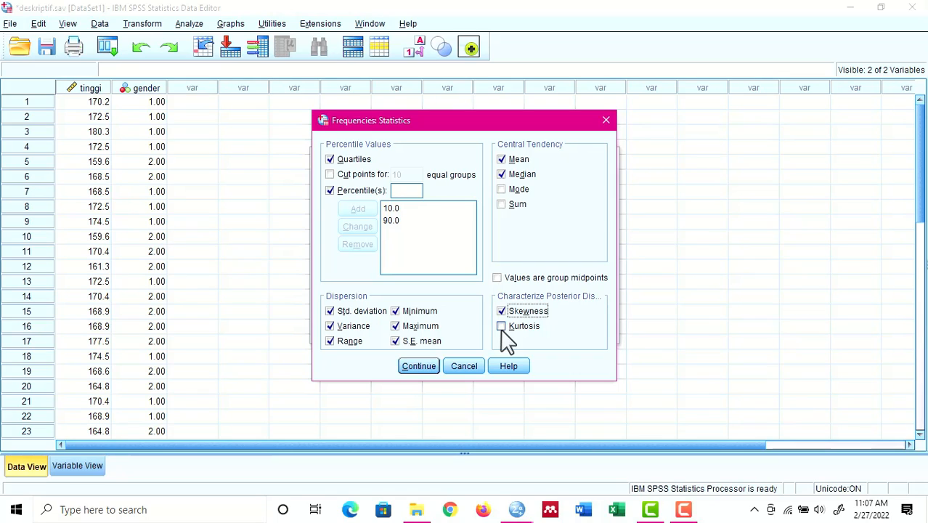
{"action": "left_click", "coordinate": [507, 341]}
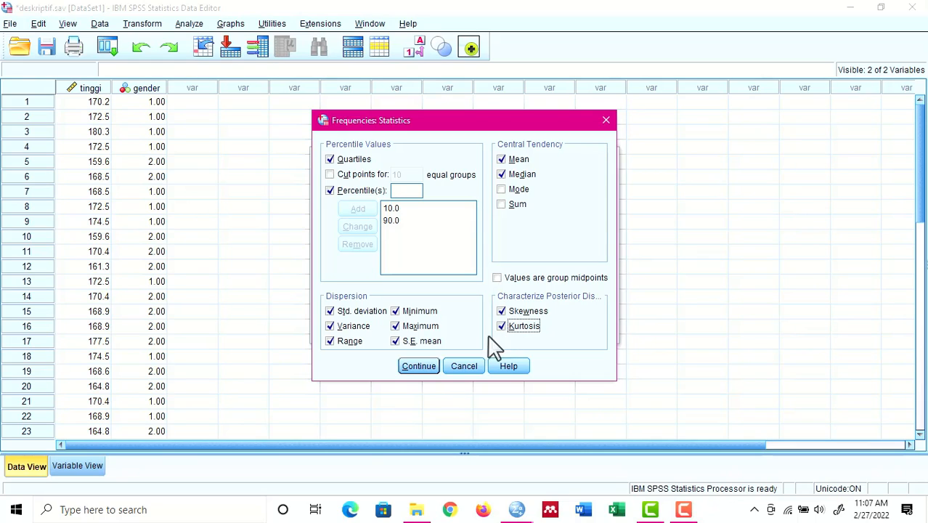
{"action": "left_click", "coordinate": [427, 367]}
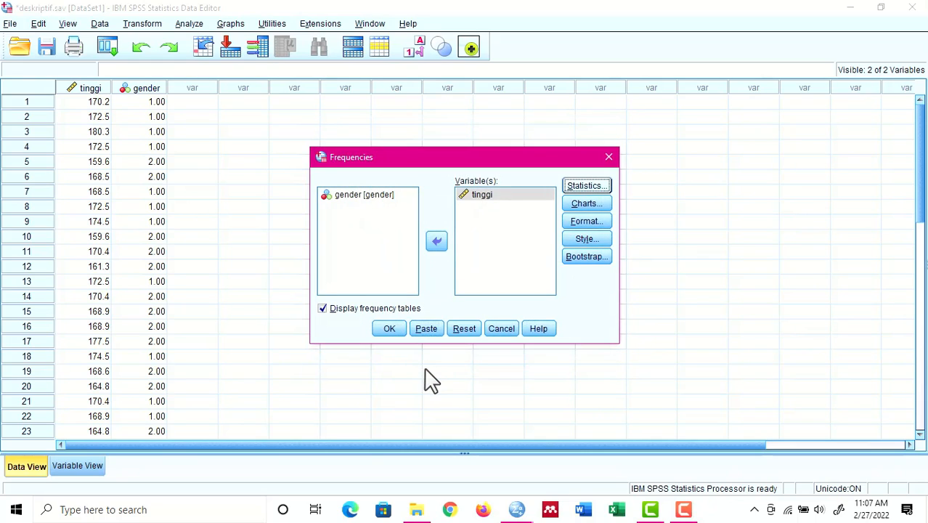
Set the chart type to histograms with the normal curve shown and apply the chart settings.
{"action": "left_click", "coordinate": [581, 202]}
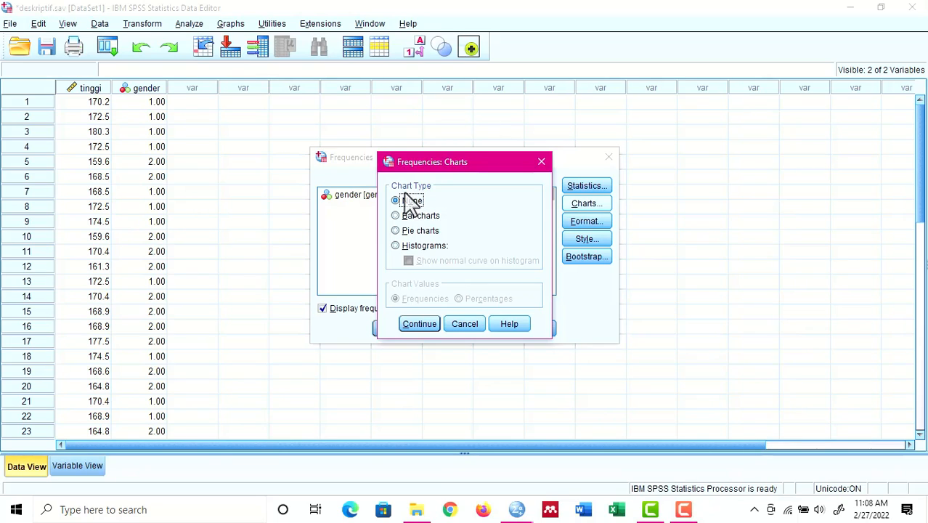
{"action": "left_click", "coordinate": [399, 247]}
{"action": "left_click", "coordinate": [395, 230]}
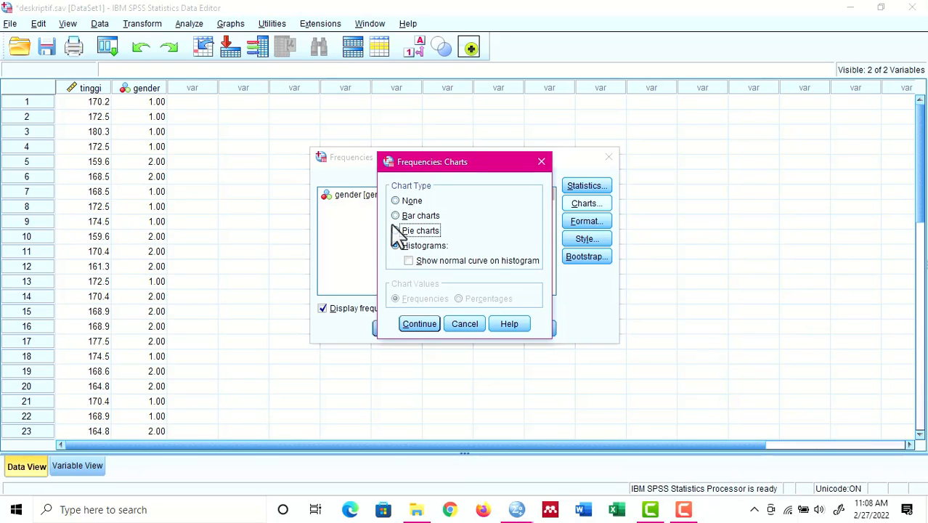
{"action": "left_click", "coordinate": [408, 262]}
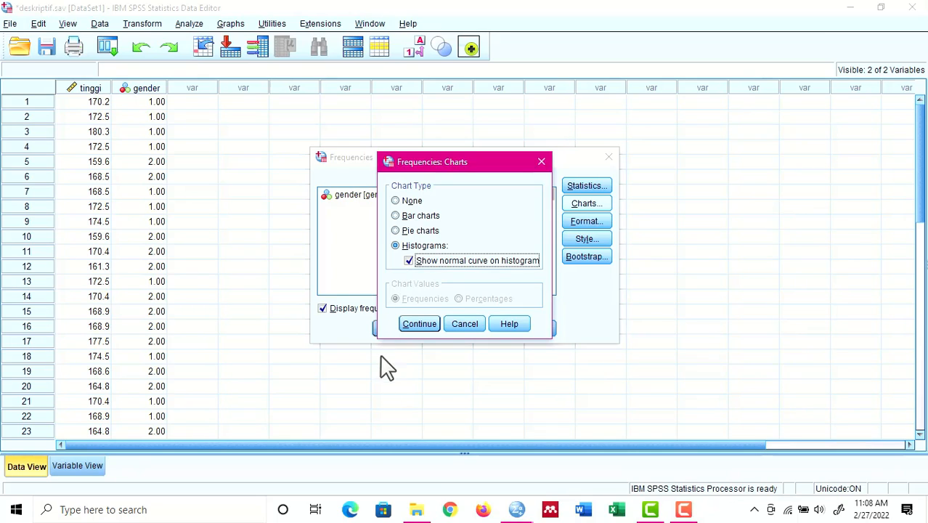
{"action": "left_click", "coordinate": [415, 327]}
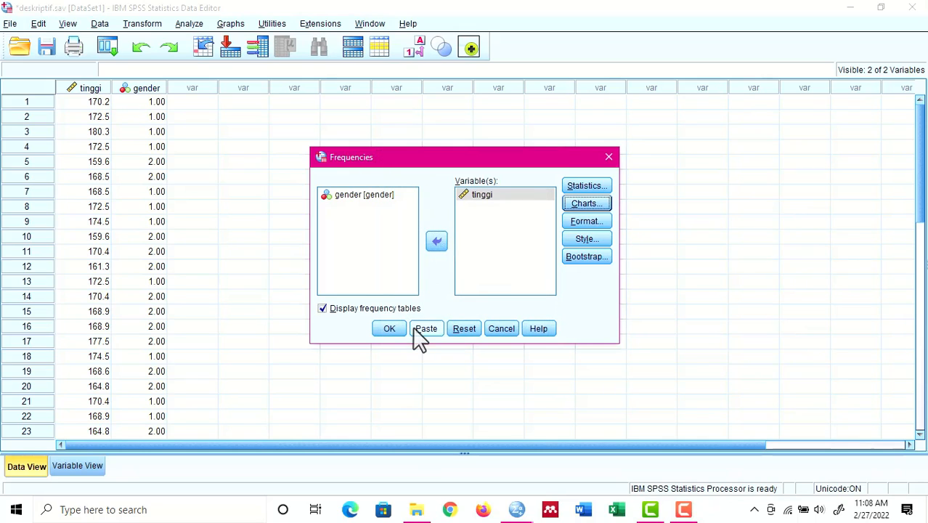
Accept the format settings with ascending values and compared variables, and run the Frequencies analysis with the output window maximized.
{"action": "left_click", "coordinate": [583, 221]}
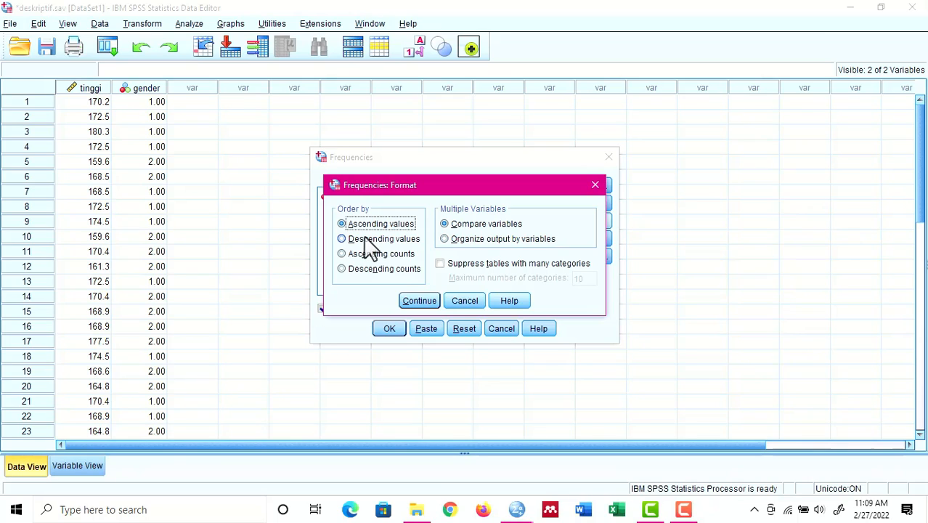
{"action": "left_click", "coordinate": [420, 300]}
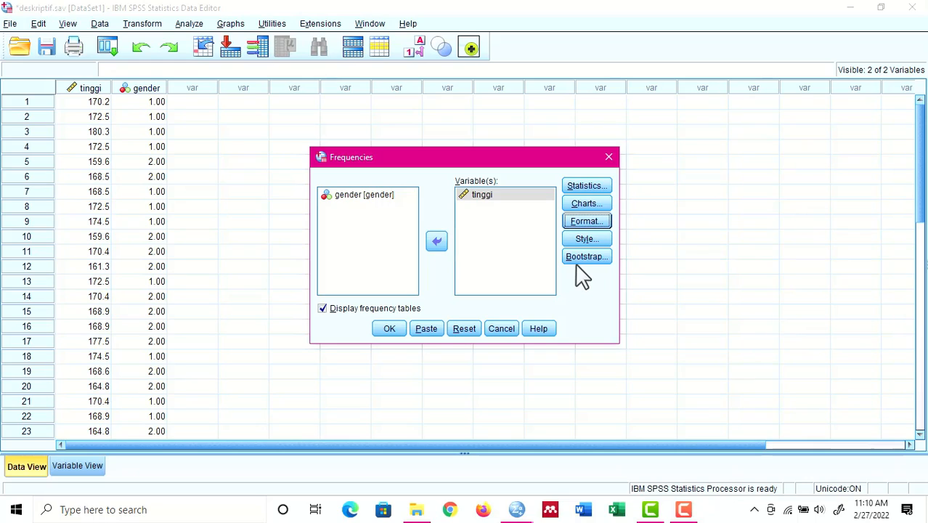
{"action": "left_click", "coordinate": [683, 509]}
{"action": "left_click", "coordinate": [685, 510]}
{"action": "left_click", "coordinate": [391, 329]}
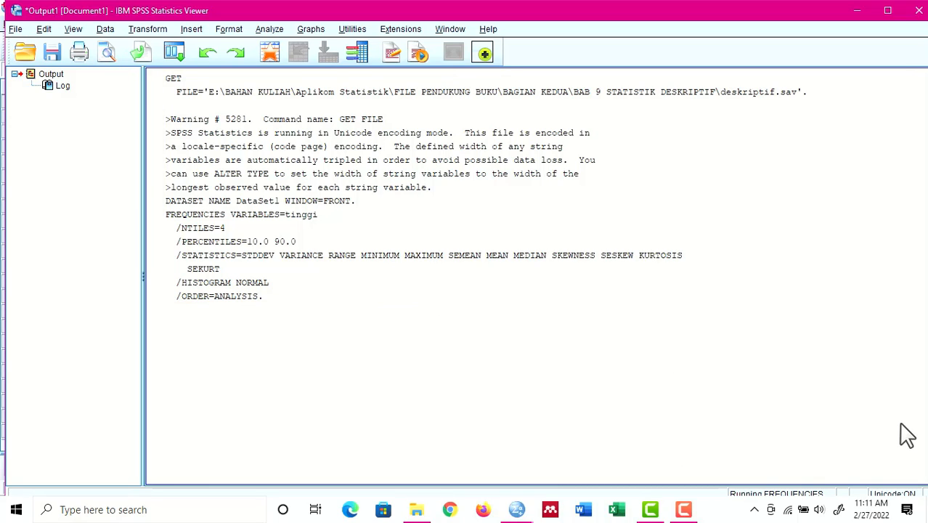
{"action": "left_click", "coordinate": [888, 10]}
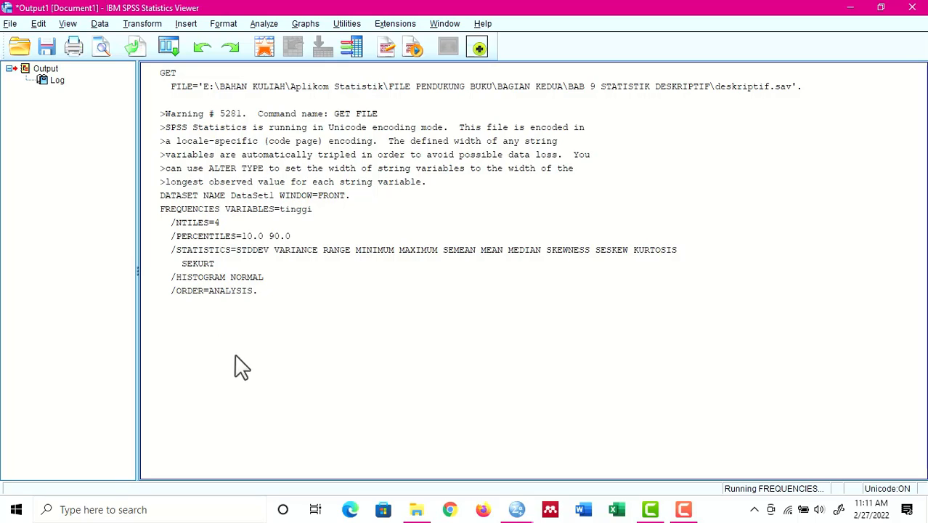
{"action": "left_click", "coordinate": [560, 292]}
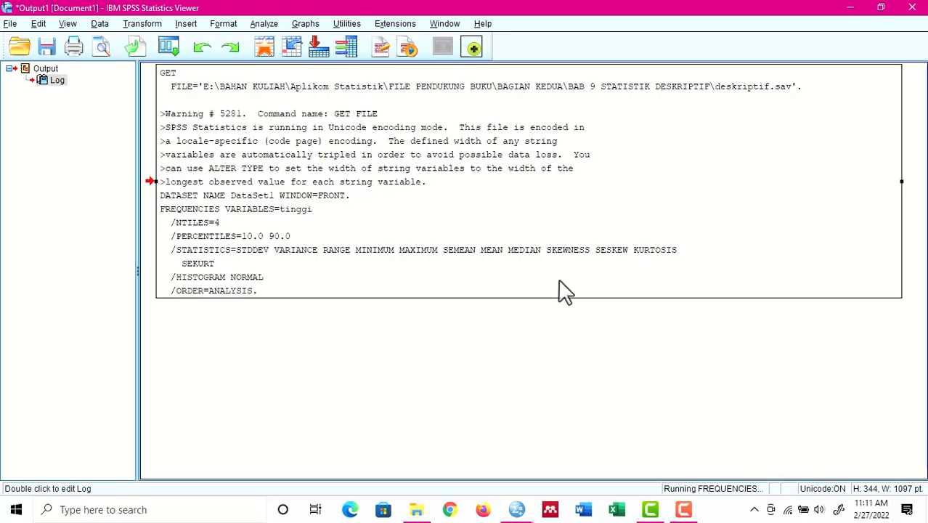
{"action": "mouse_move", "coordinate": [529, 517]}
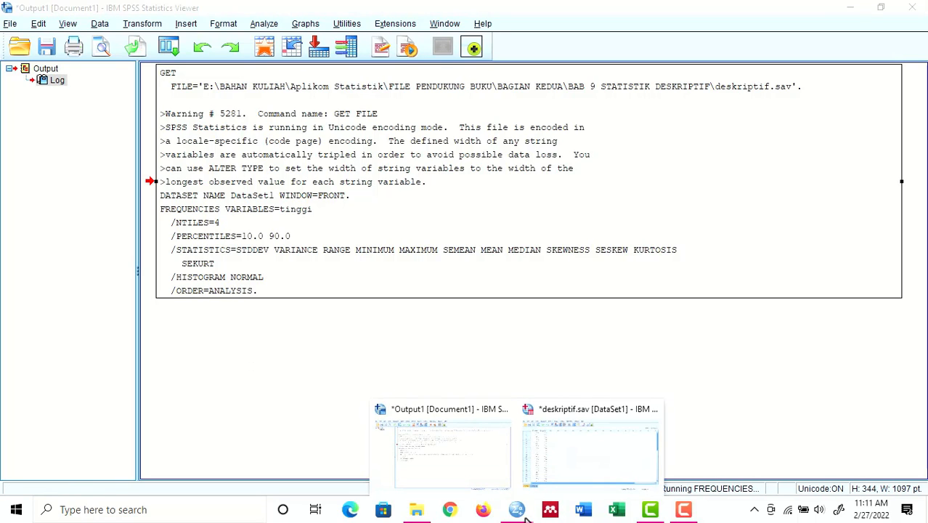
{"action": "left_click", "coordinate": [563, 464]}
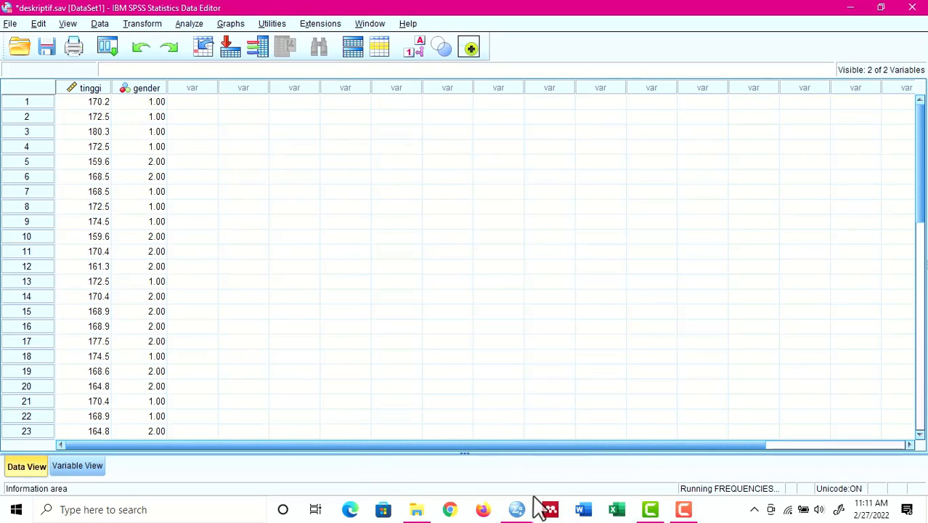
{"action": "mouse_move", "coordinate": [517, 510]}
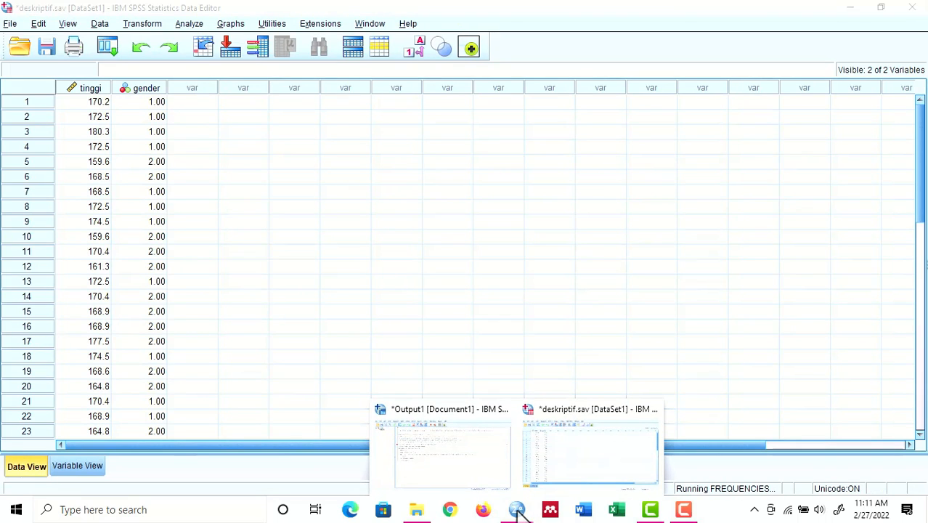
{"action": "left_click", "coordinate": [476, 462]}
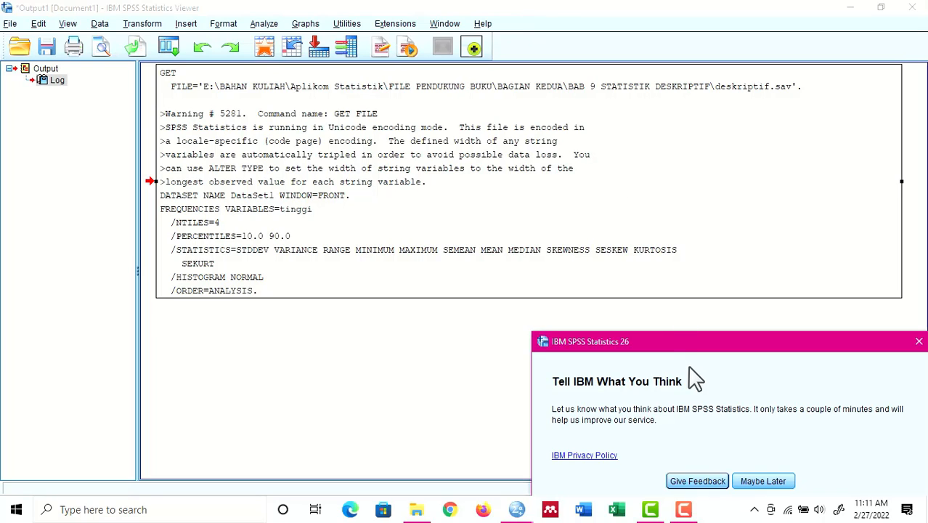
Postpone the IBM feedback request so that it no longer covers the output.
{"action": "left_click", "coordinate": [761, 482]}
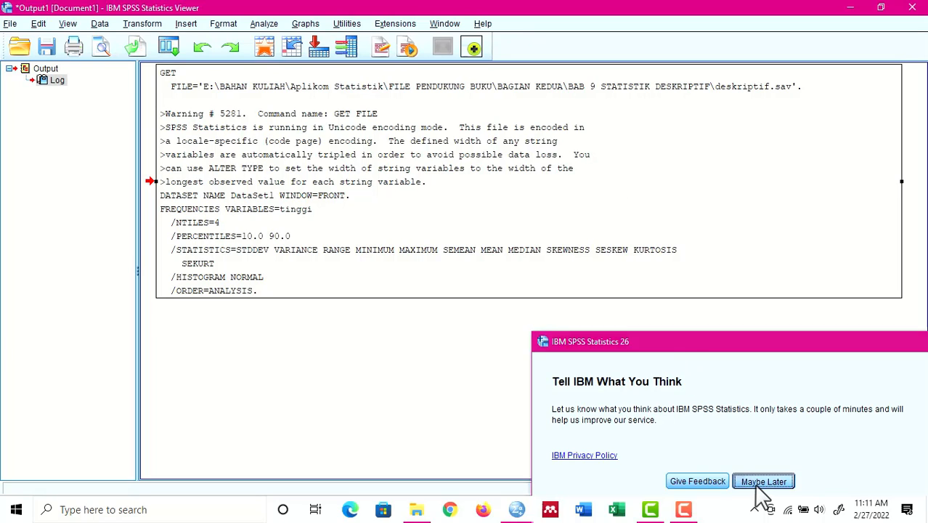
{"action": "left_click", "coordinate": [759, 485]}
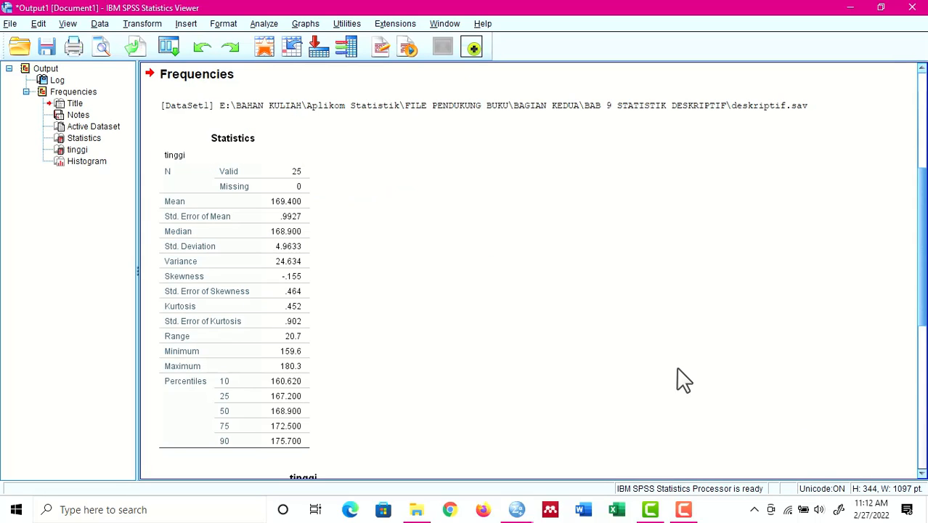
Examine the Statistics table, the tinggi frequency table and the histogram with its normal curve in the output.
{"action": "left_click", "coordinate": [922, 475]}
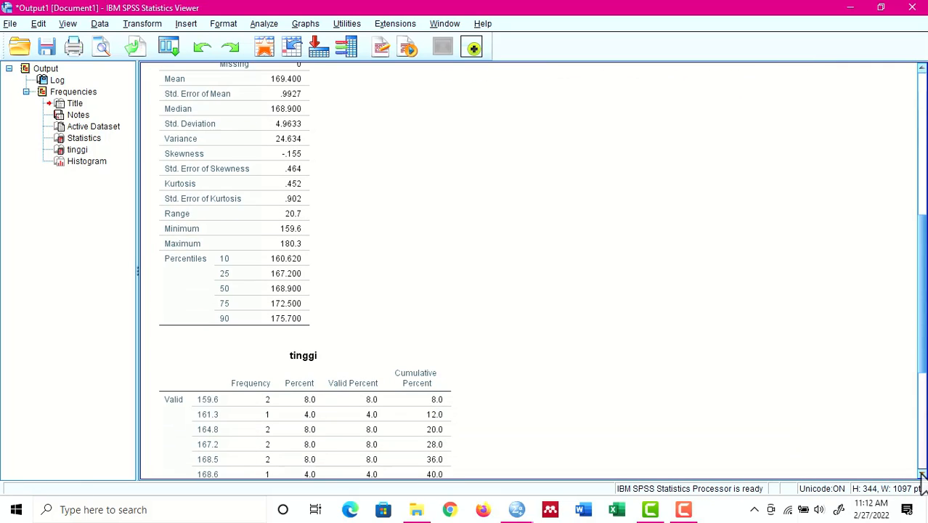
{"action": "left_click", "coordinate": [922, 69]}
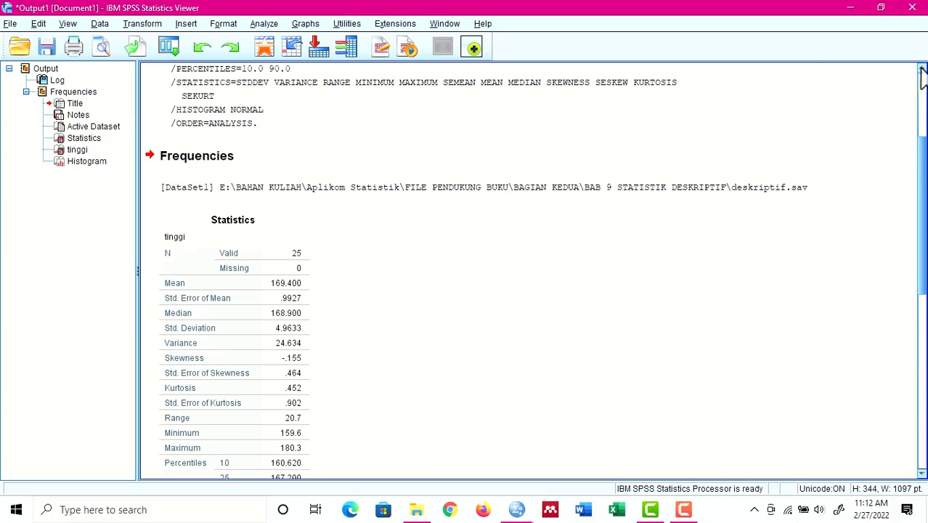
{"action": "left_click", "coordinate": [921, 472]}
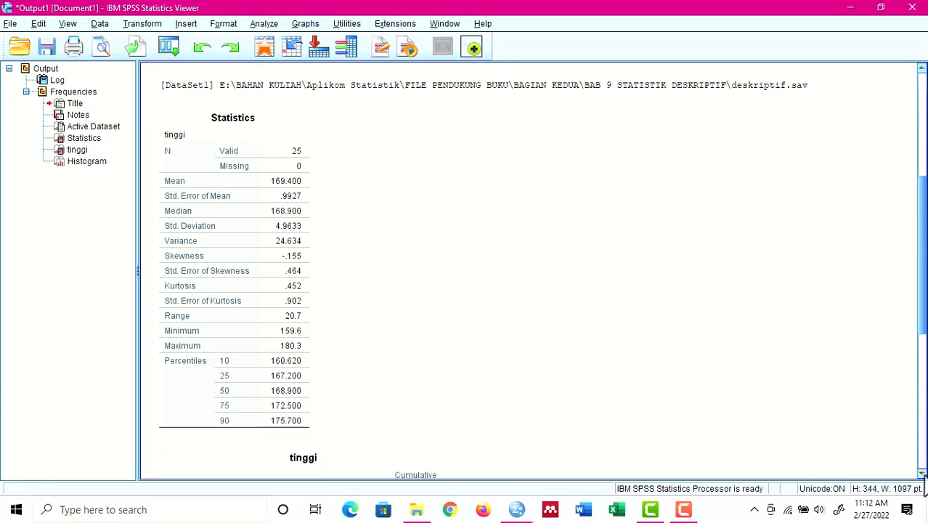
{"action": "left_click", "coordinate": [922, 473]}
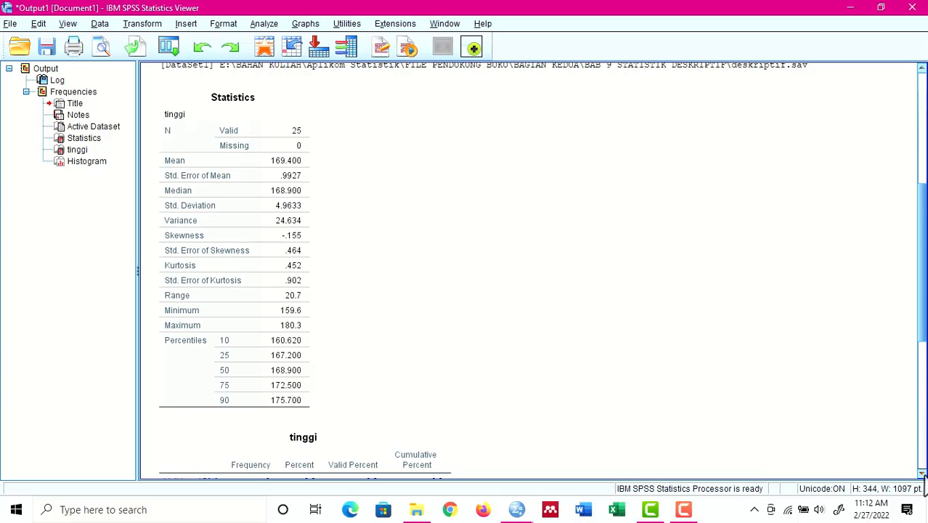
{"action": "left_click", "coordinate": [924, 474]}
{"action": "left_click", "coordinate": [923, 475]}
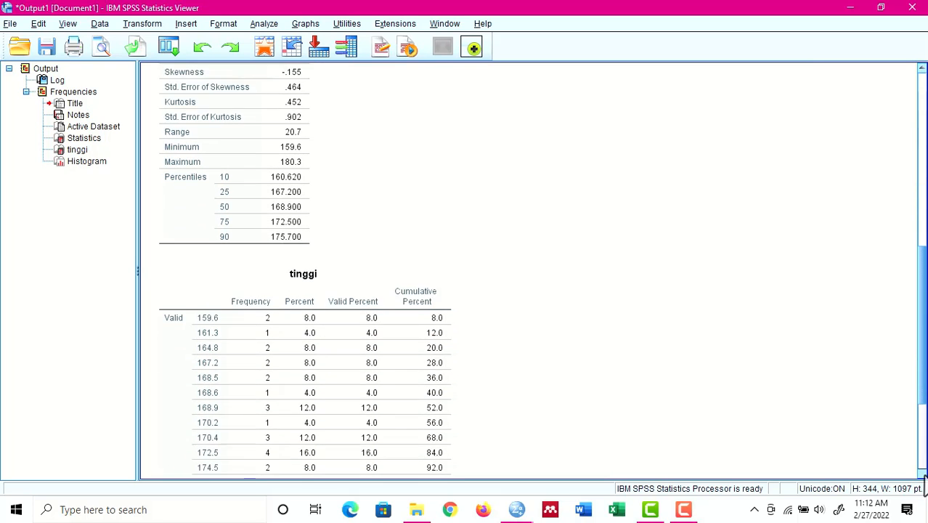
{"action": "left_click", "coordinate": [923, 475]}
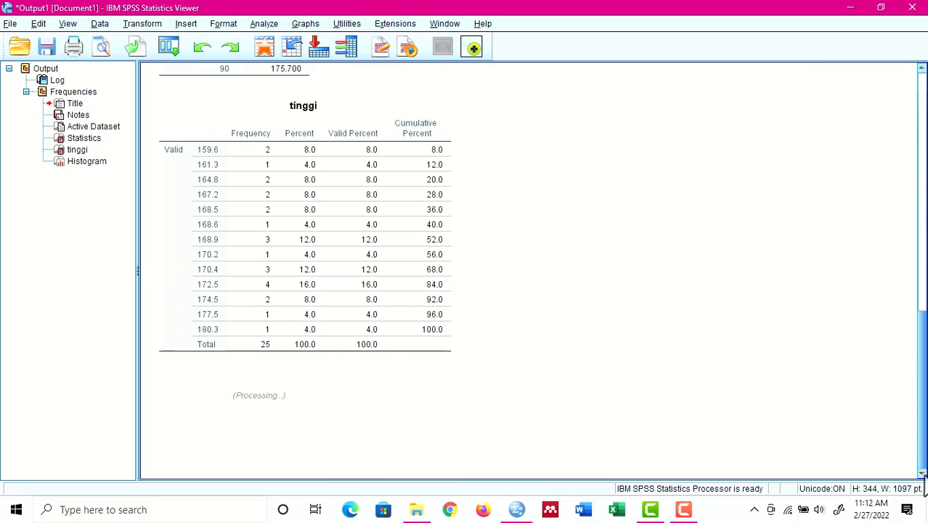
{"action": "left_click", "coordinate": [923, 475]}
{"action": "left_click", "coordinate": [923, 474]}
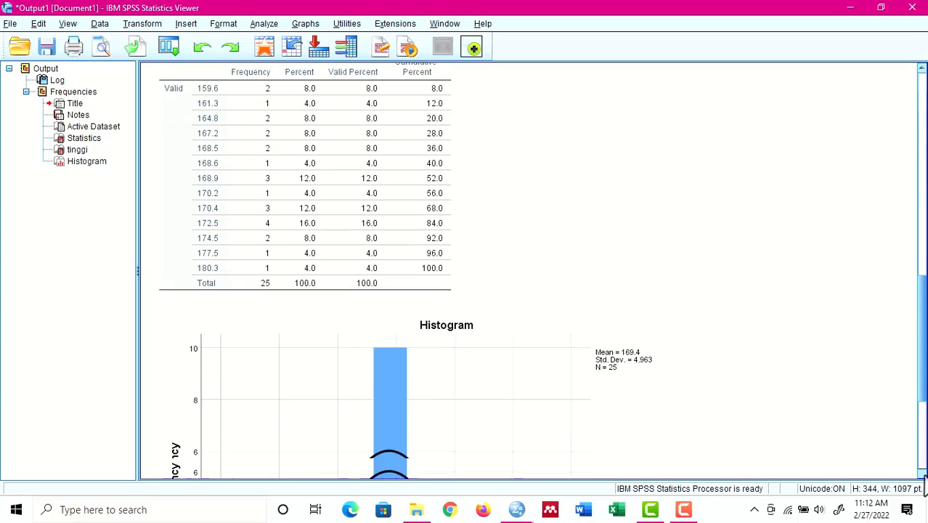
{"action": "left_click", "coordinate": [923, 474]}
{"action": "left_click", "coordinate": [923, 475]}
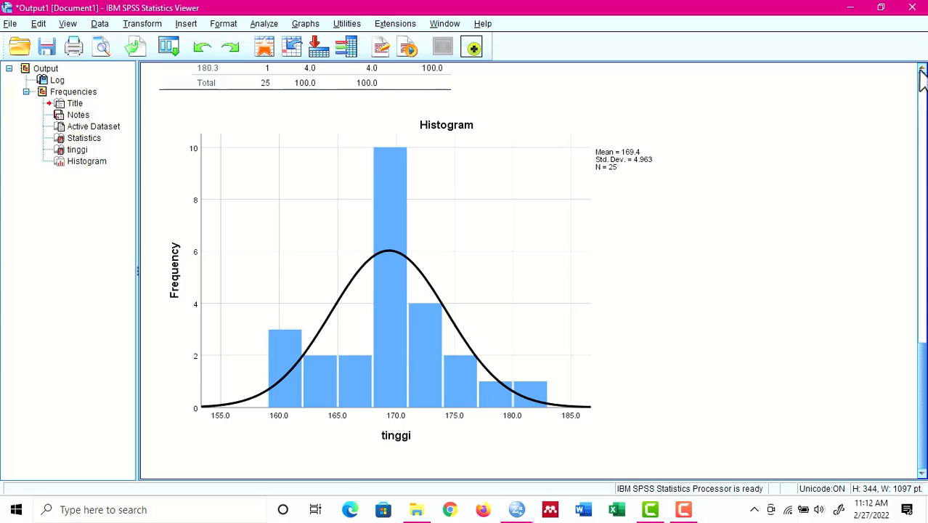
{"action": "left_click_drag", "start_coordinate": [921, 71], "coordinate": [922, 72]}
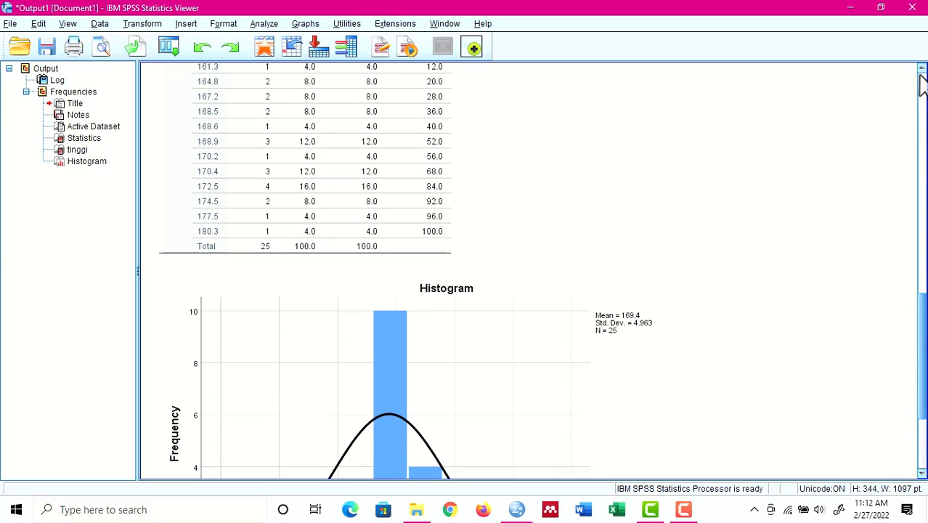
{"action": "left_click_drag", "start_coordinate": [921, 71], "coordinate": [921, 72]}
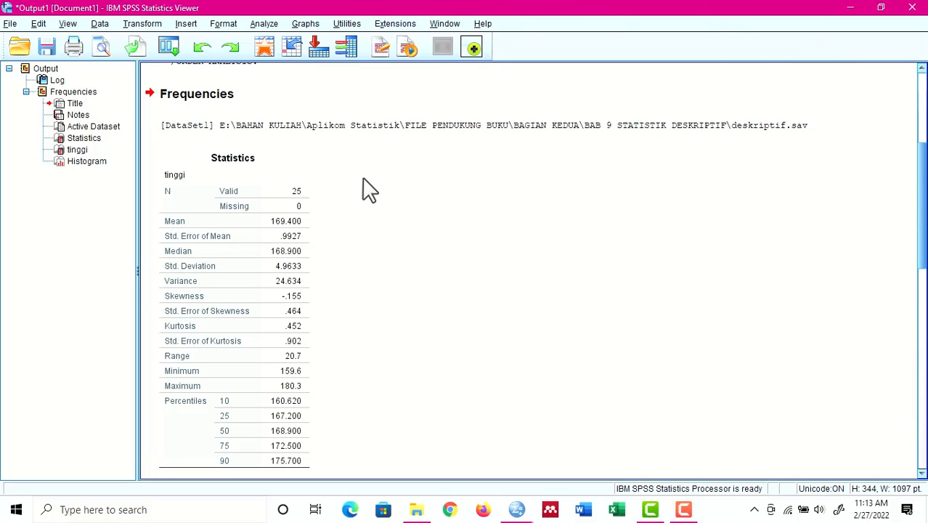
{"action": "left_click", "coordinate": [308, 186]}
{"action": "left_click", "coordinate": [274, 231]}
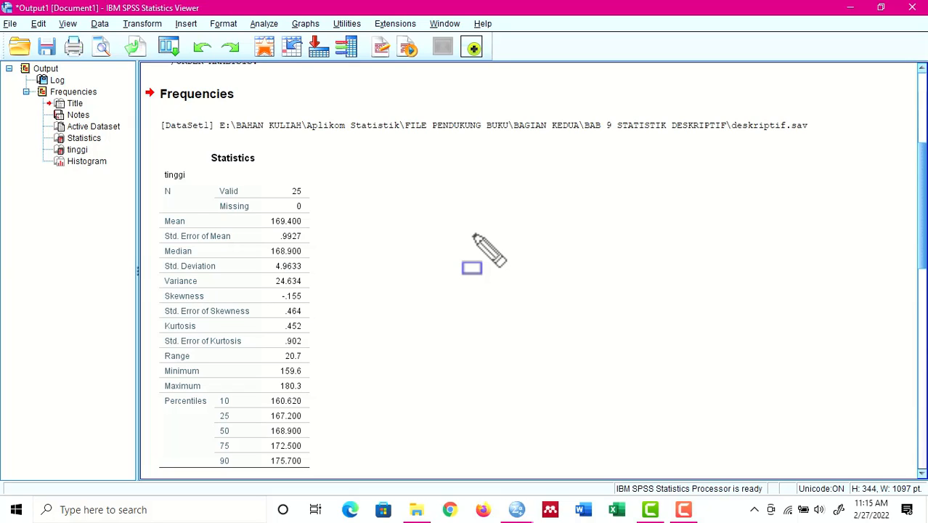
{"action": "mouse_move", "coordinate": [470, 203]}
{"action": "left_mouse_down"}
{"action": "mouse_move", "coordinate": [478, 248]}
{"action": "mouse_move", "coordinate": [607, 253]}
{"action": "left_mouse_up"}
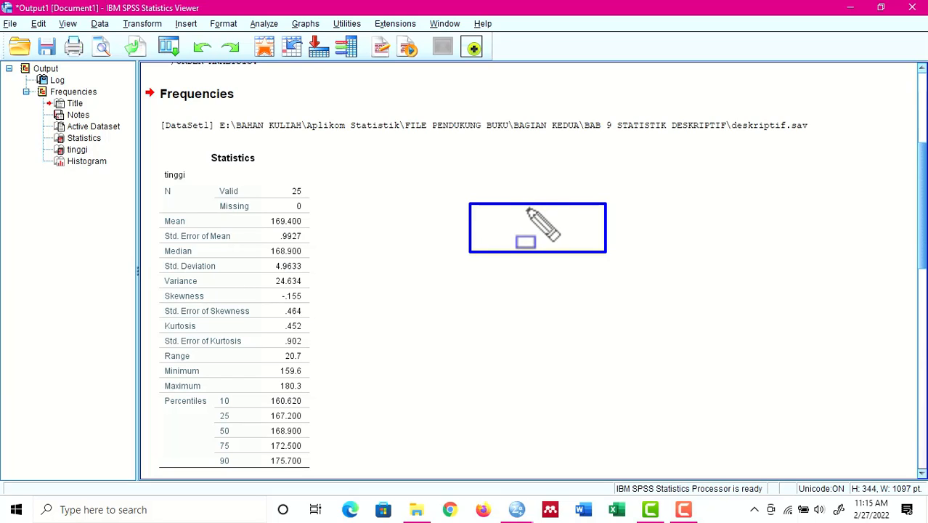
{"action": "mouse_move", "coordinate": [529, 210]}
{"action": "left_mouse_down"}
{"action": "mouse_move", "coordinate": [440, 214]}
{"action": "mouse_move", "coordinate": [462, 219]}
{"action": "left_mouse_up"}
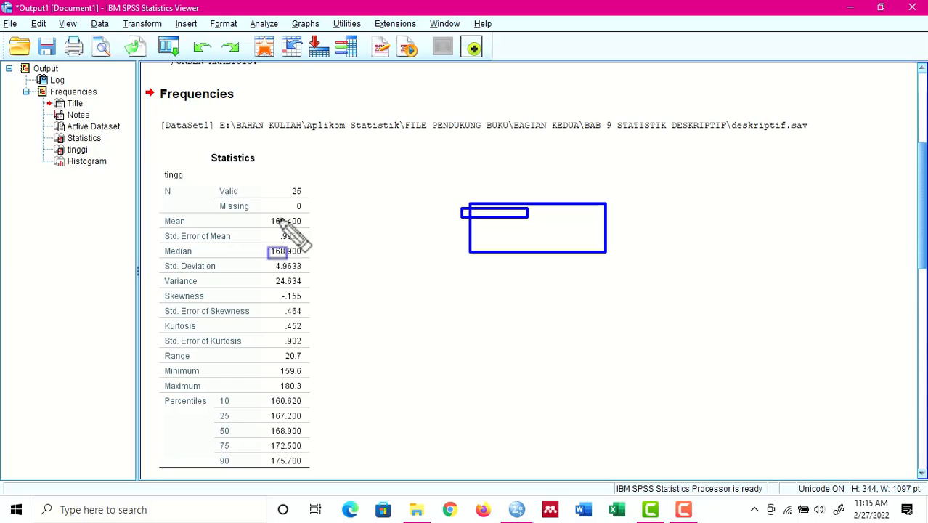
{"action": "mouse_move", "coordinate": [279, 220]}
{"action": "left_mouse_down"}
{"action": "mouse_move", "coordinate": [321, 239]}
{"action": "mouse_move", "coordinate": [311, 224]}
{"action": "mouse_move", "coordinate": [271, 220]}
{"action": "mouse_move", "coordinate": [311, 231]}
{"action": "mouse_move", "coordinate": [303, 241]}
{"action": "mouse_move", "coordinate": [303, 208]}
{"action": "mouse_move", "coordinate": [276, 218]}
{"action": "left_mouse_up"}
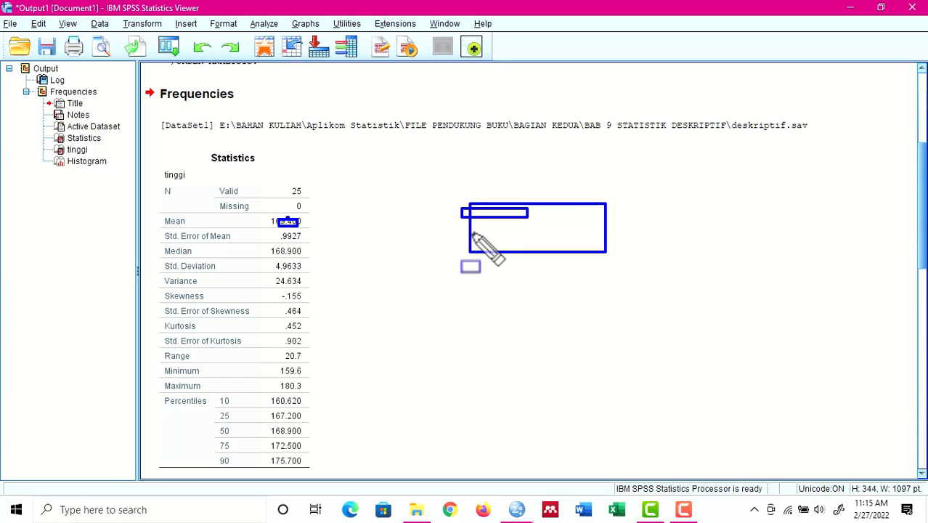
{"action": "key", "text": "Escape"}
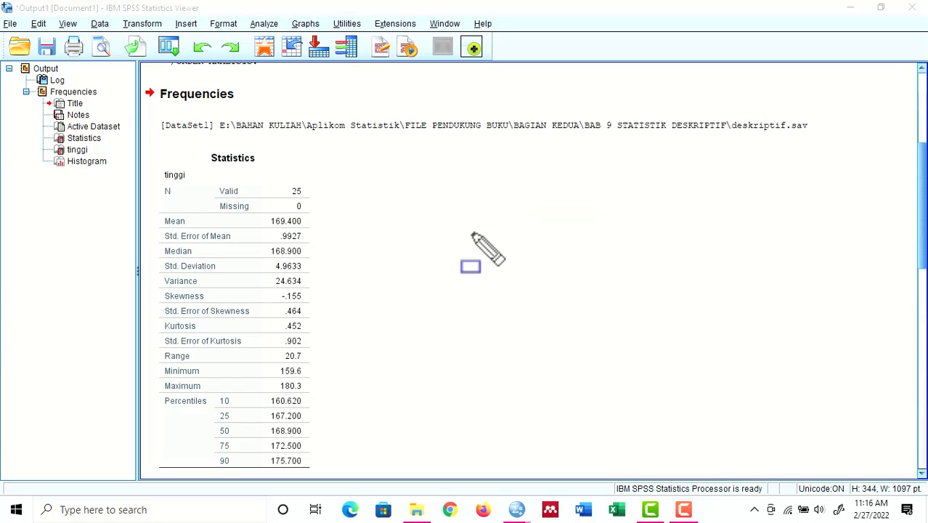
Examine the mean and standard error of the mean in the Statistics table for tinggi.
{"action": "left_click", "coordinate": [280, 210]}
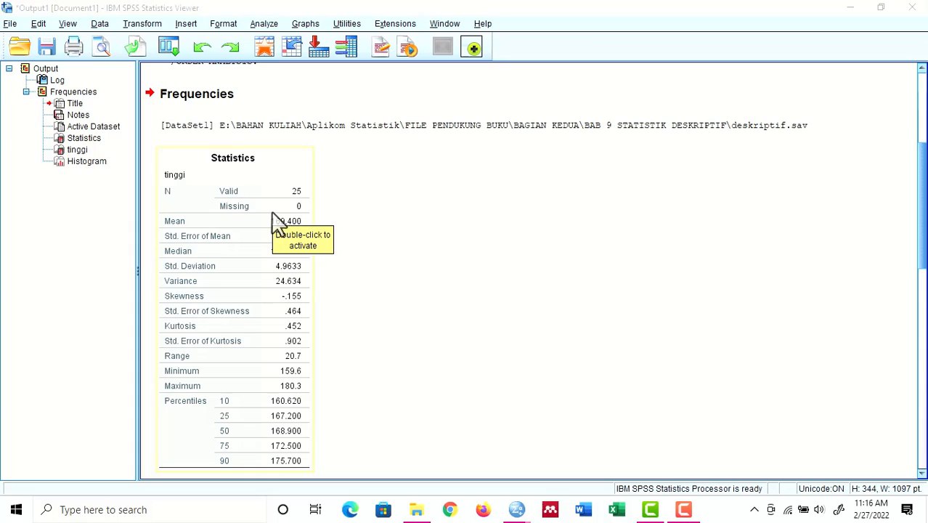
{"action": "left_click", "coordinate": [369, 230]}
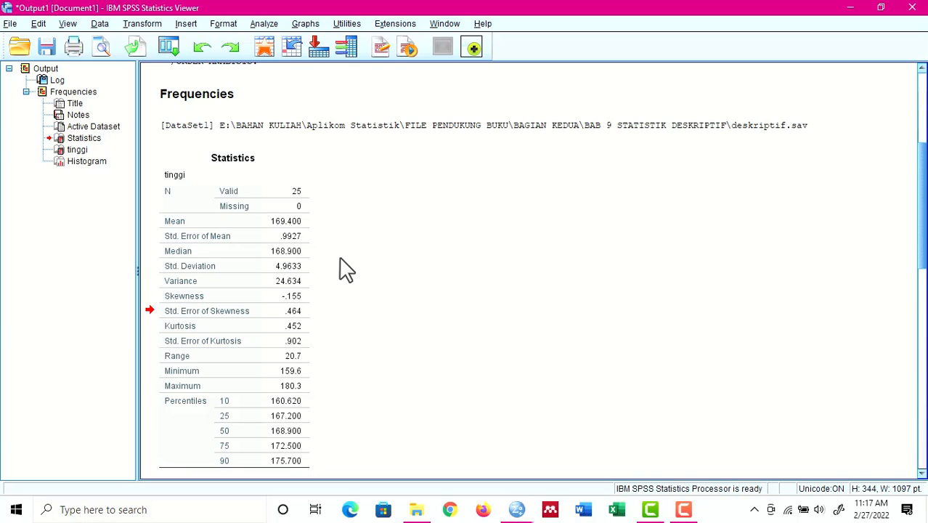
{"action": "left_click", "coordinate": [259, 224]}
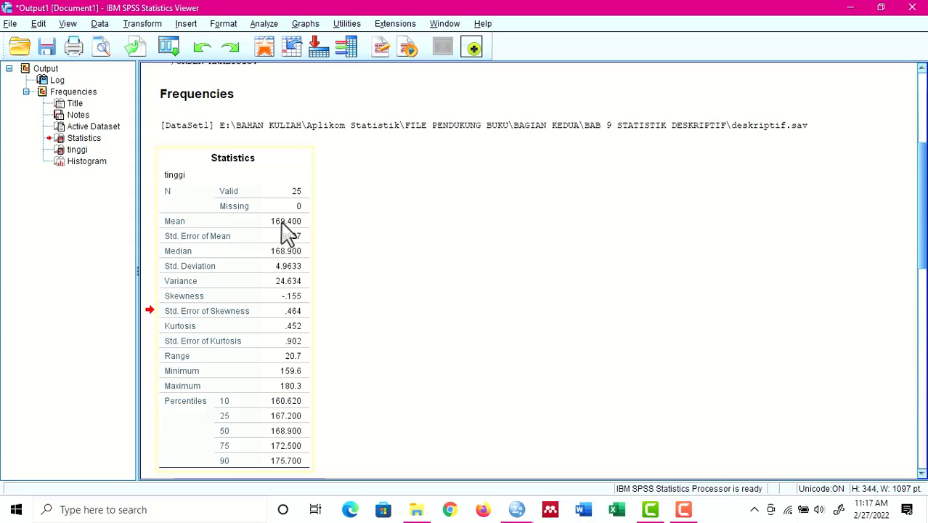
{"action": "left_click", "coordinate": [342, 214]}
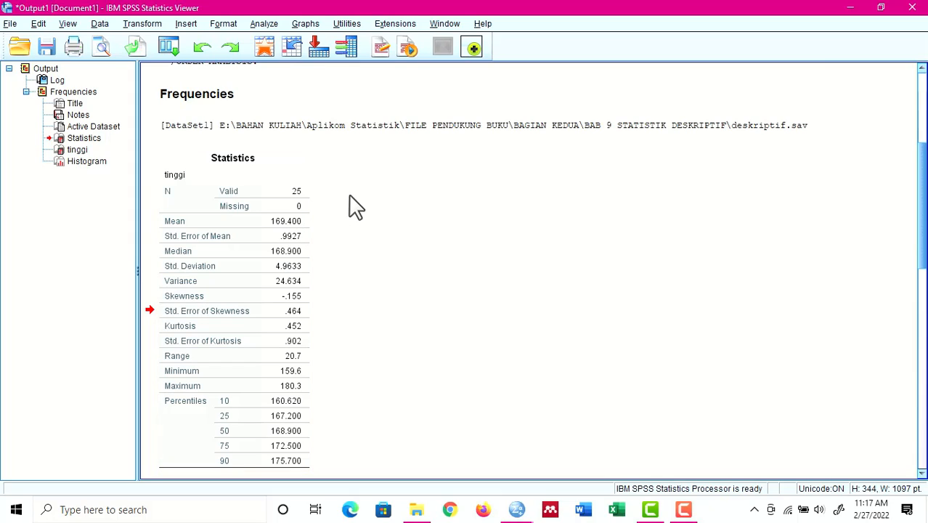
{"action": "left_click_drag", "start_coordinate": [345, 206], "coordinate": [394, 206]}
{"action": "left_click", "coordinate": [275, 218]}
{"action": "left_click", "coordinate": [237, 244]}
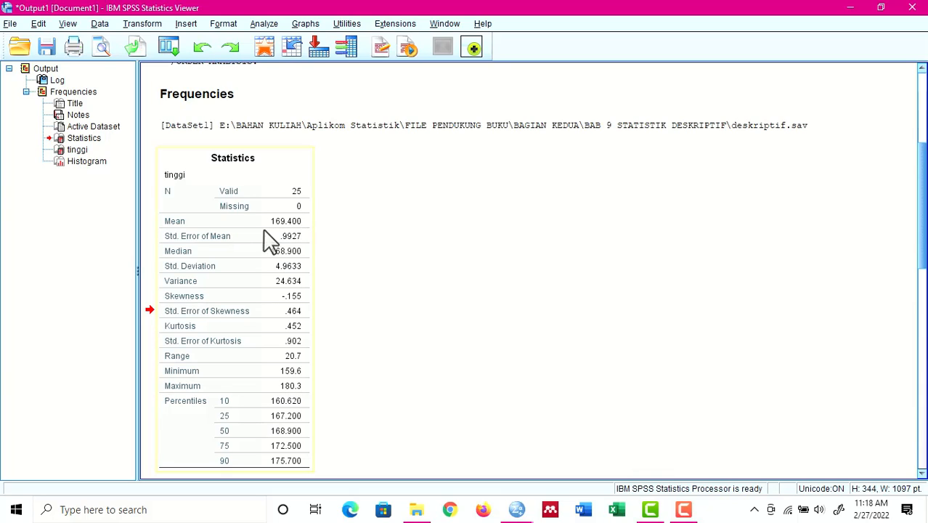
Examine the mean, median, standard deviation, skewness, kurtosis and percentile rows of the Statistics table for tinggi.
{"action": "left_click", "coordinate": [421, 247]}
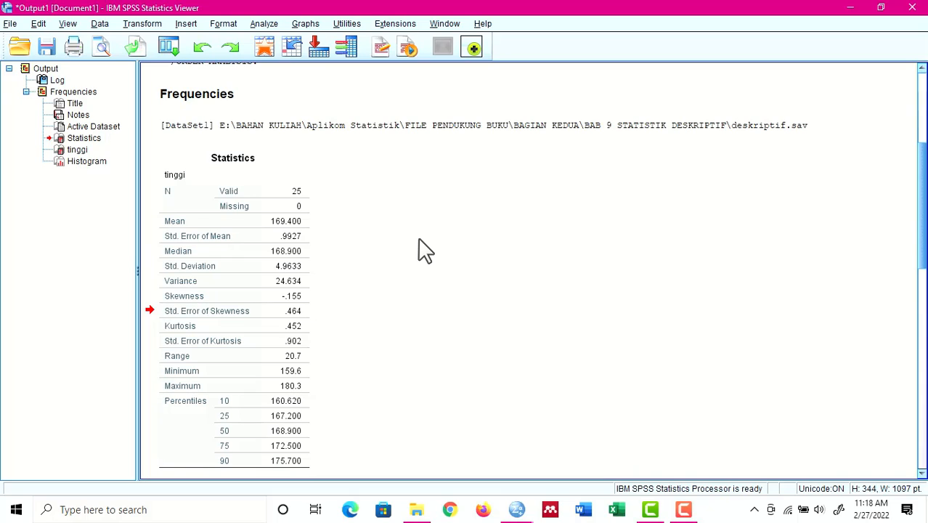
{"action": "left_click", "coordinate": [234, 214]}
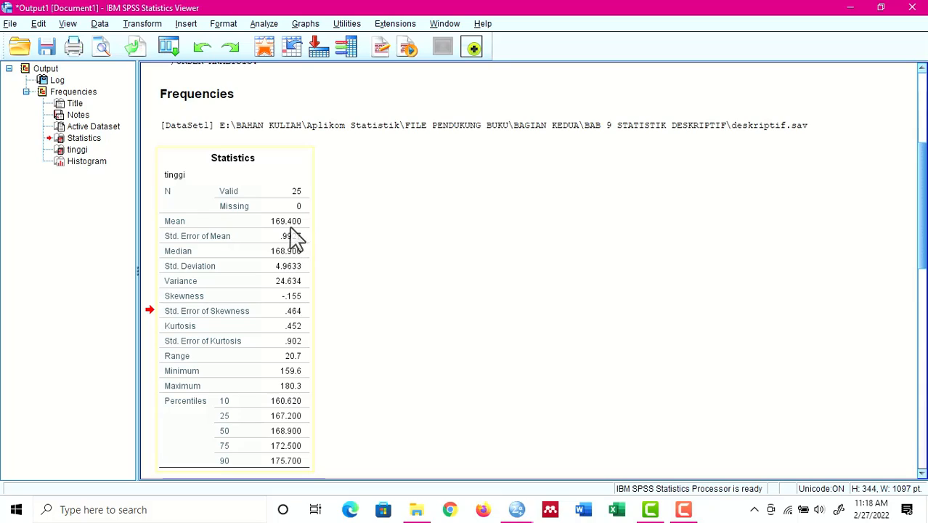
{"action": "left_click", "coordinate": [421, 260]}
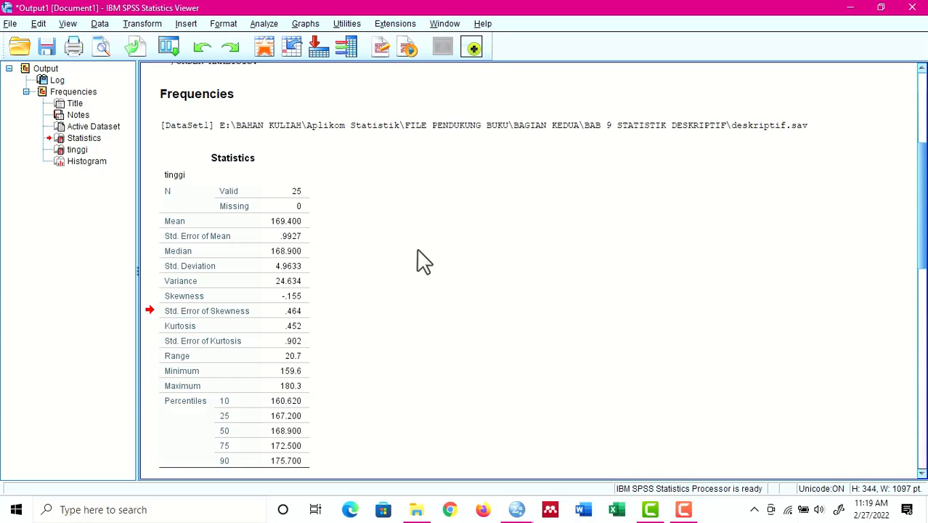
{"action": "left_click", "coordinate": [305, 263]}
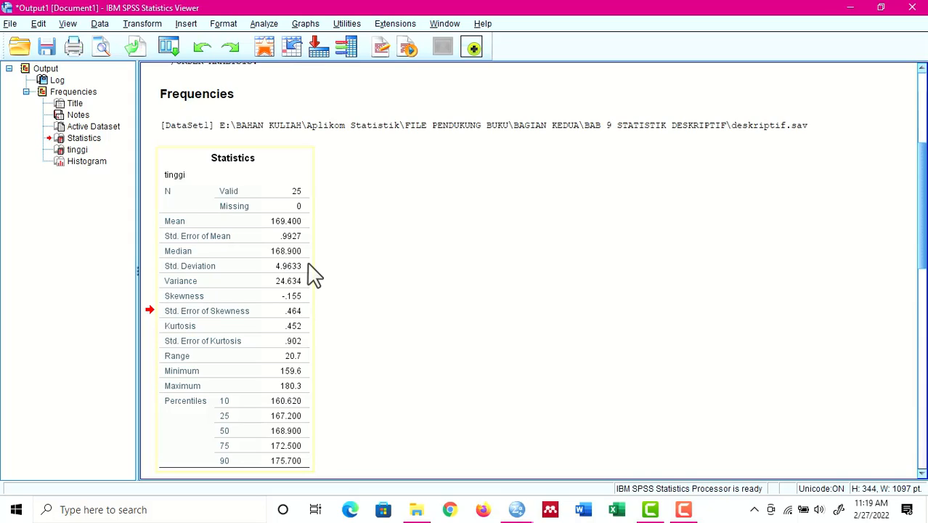
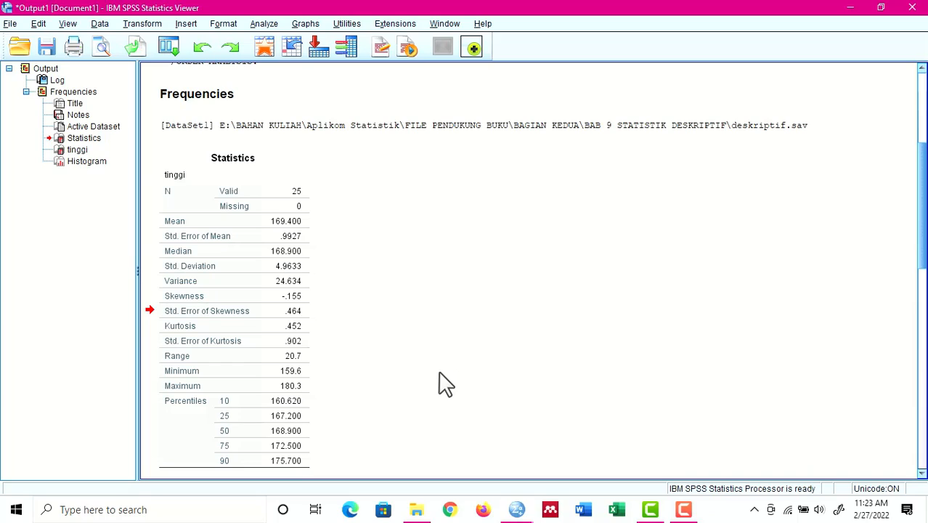
{"action": "left_click", "coordinate": [233, 312]}
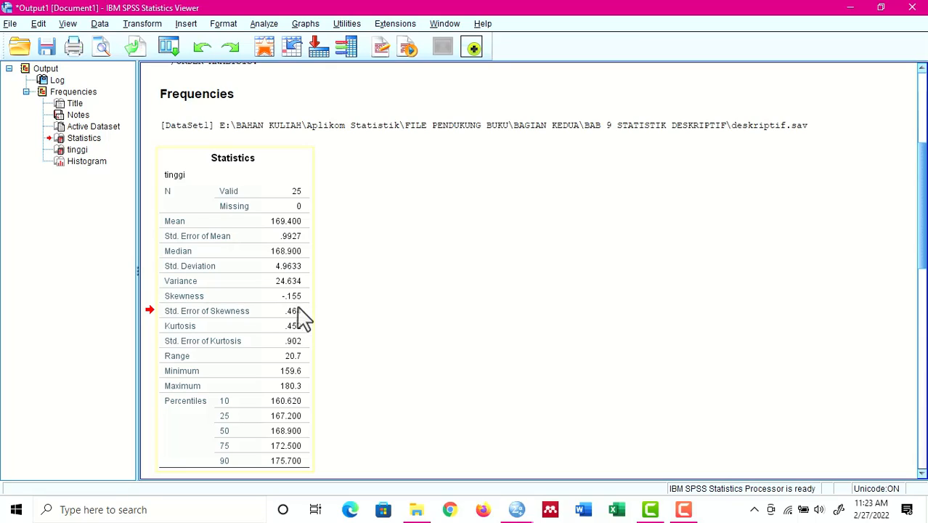
{"action": "left_click", "coordinate": [435, 350]}
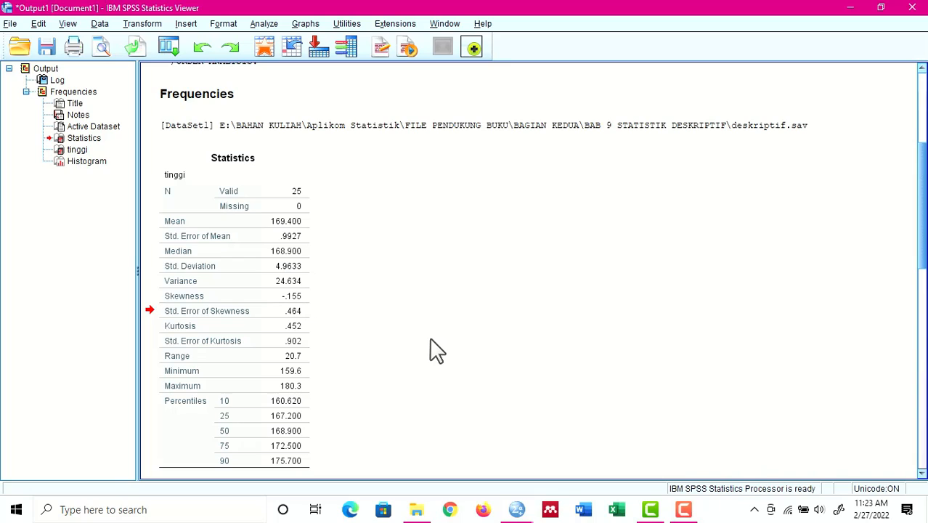
{"action": "left_click", "coordinate": [285, 335]}
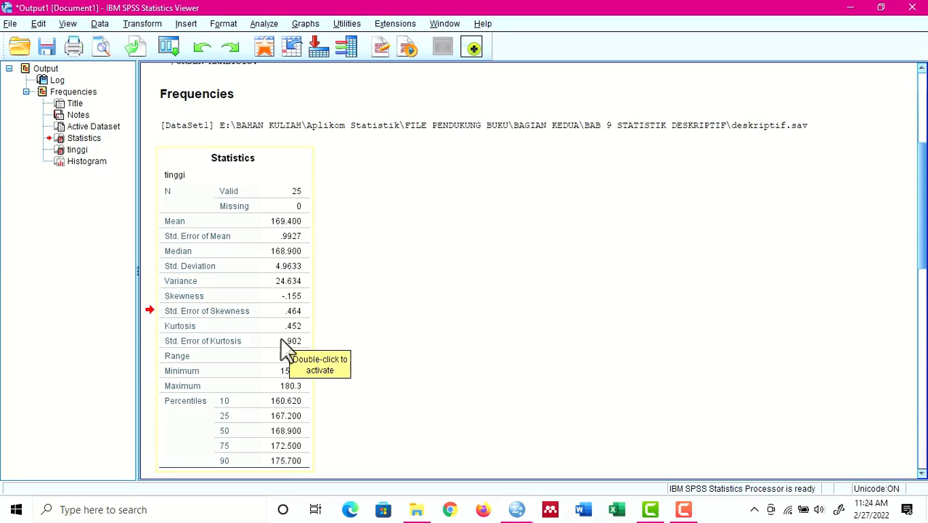
{"action": "left_click", "coordinate": [197, 305]}
{"action": "left_click", "coordinate": [201, 307]}
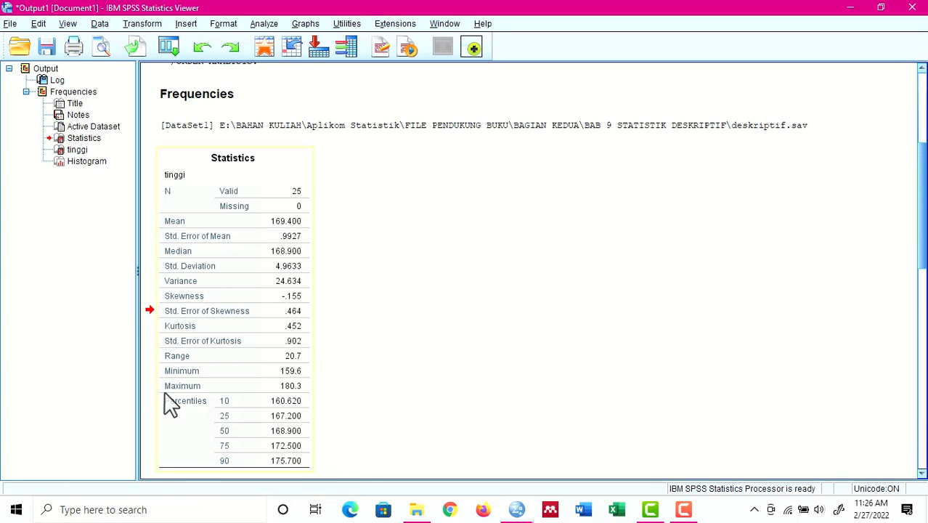
{"action": "left_click", "coordinate": [202, 398]}
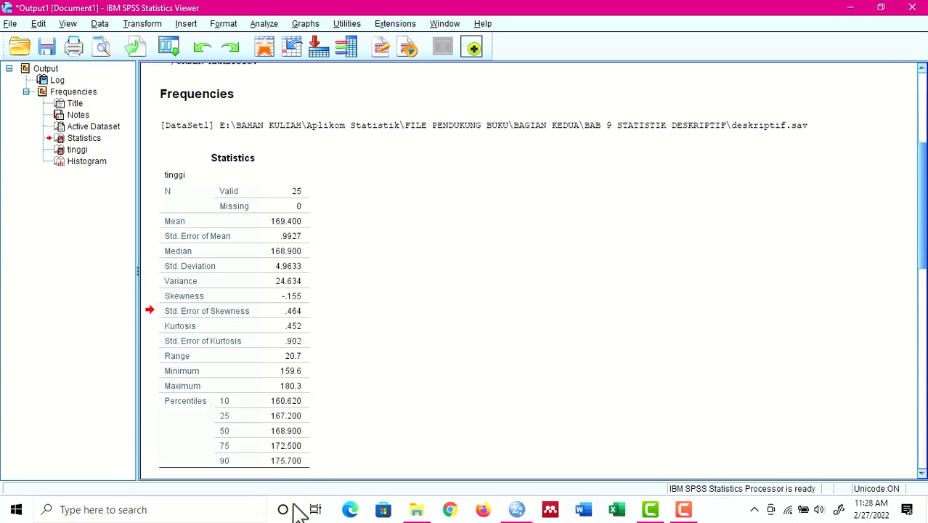
Examine the frequency table of tinggi and the histogram with its normal curve below the Statistics table.
{"action": "left_click", "coordinate": [922, 475]}
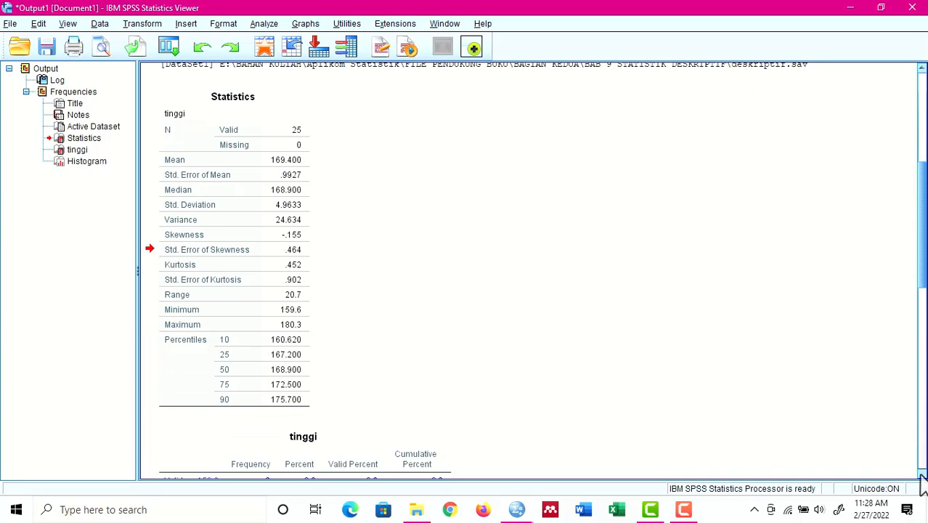
{"action": "left_click", "coordinate": [922, 474]}
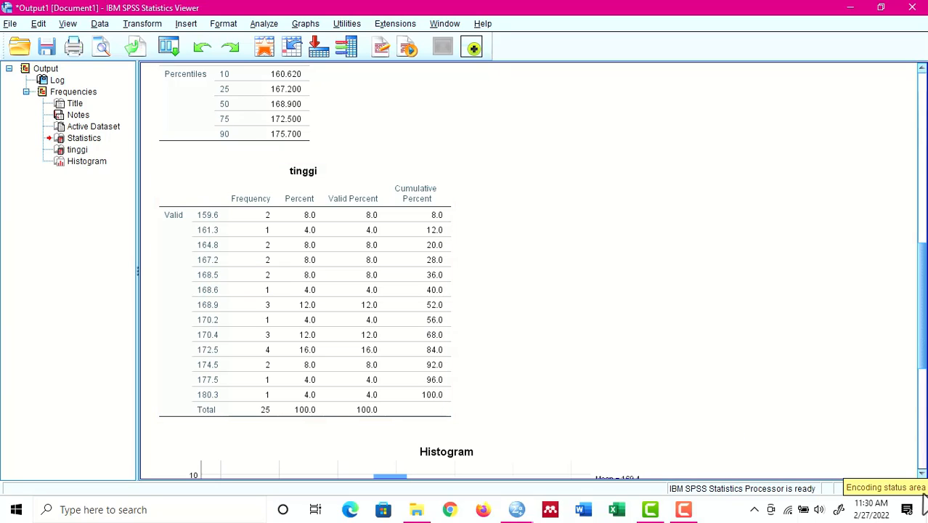
{"action": "left_click", "coordinate": [921, 472]}
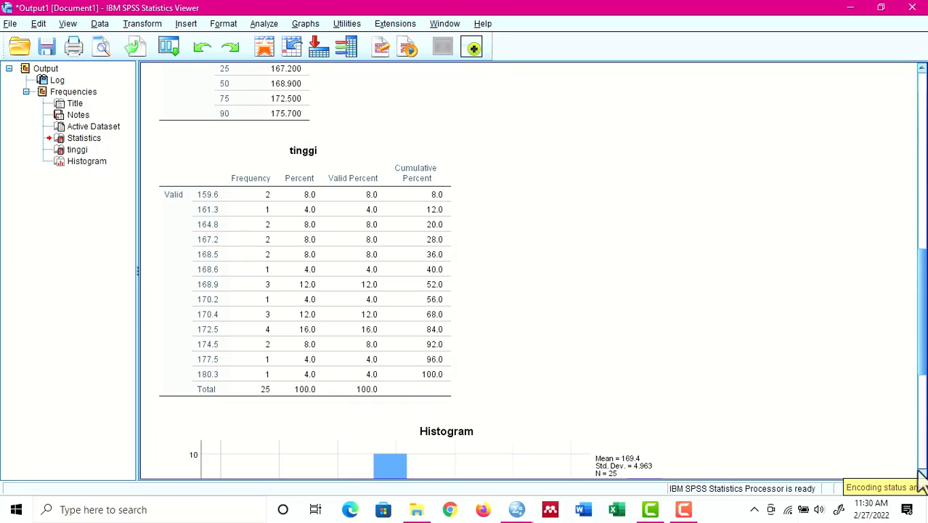
{"action": "left_click", "coordinate": [921, 473]}
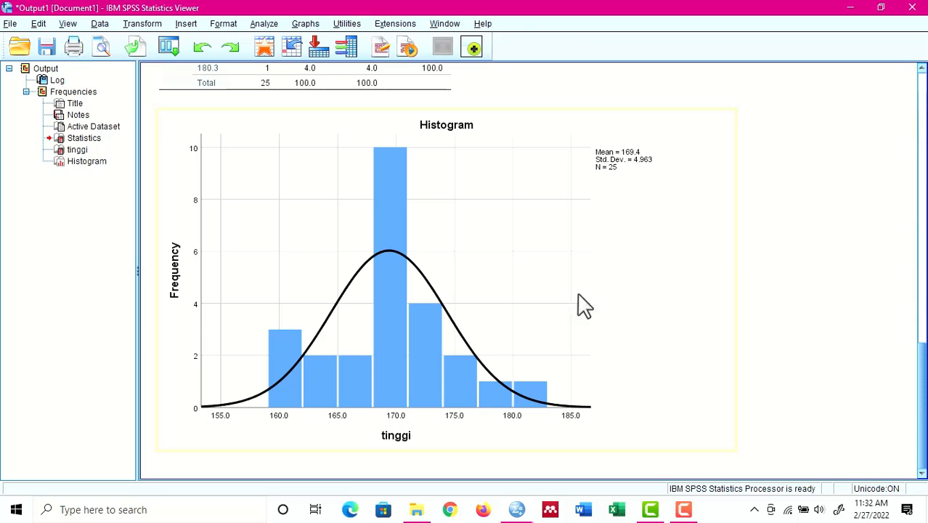
Set up a Descriptives analysis with tinggi as the analysis variable.
{"action": "left_click", "coordinate": [264, 24]}
{"action": "mouse_move", "coordinate": [283, 58]}
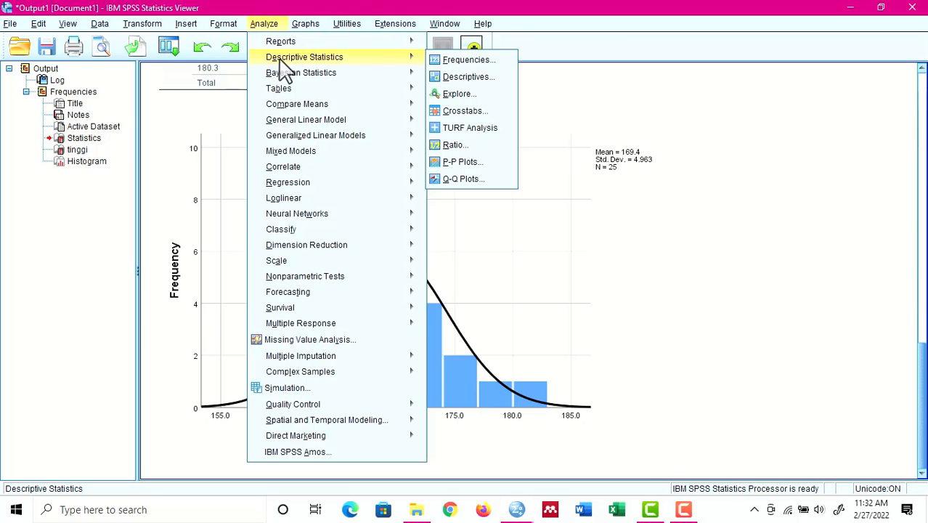
{"action": "left_click", "coordinate": [456, 82]}
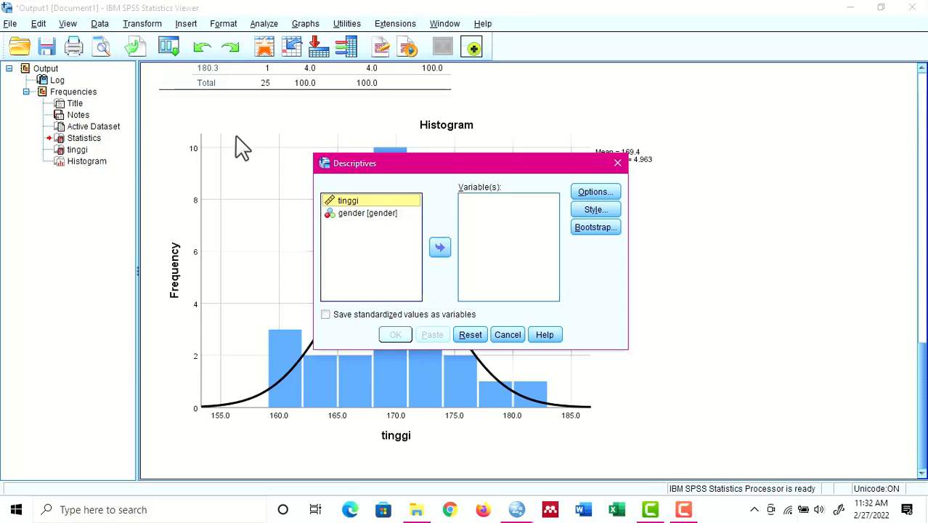
{"action": "left_click", "coordinate": [440, 250]}
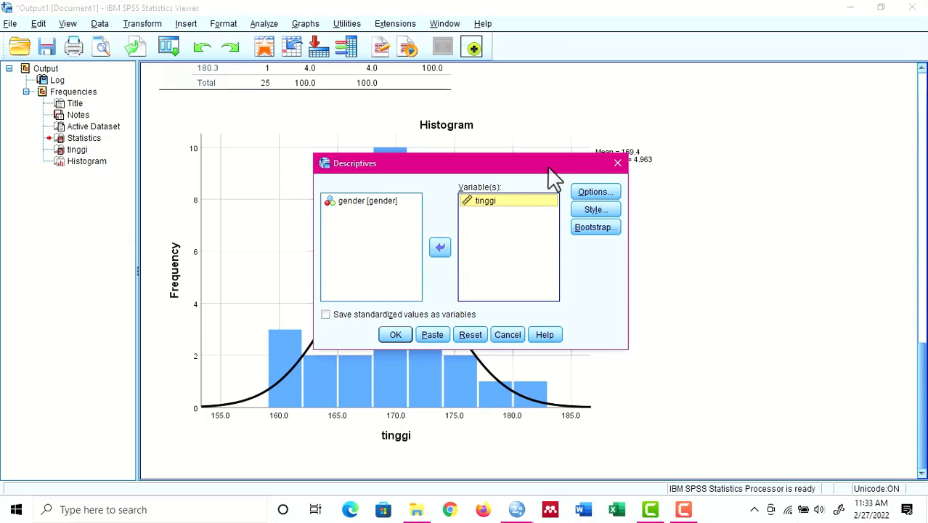
Accept mean, standard deviation, minimum and maximum in variable list order, enable saving standardized values as variables, and run the Descriptives analysis.
{"action": "left_click", "coordinate": [592, 194]}
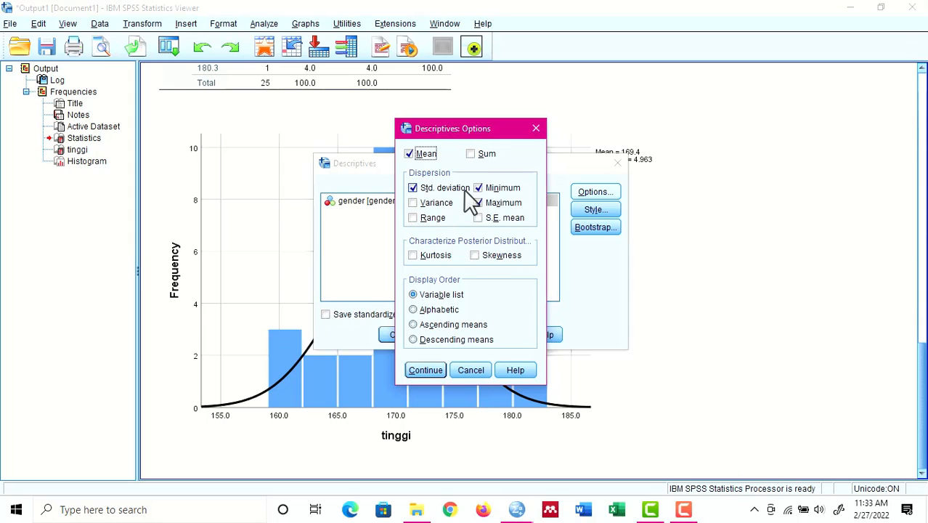
{"action": "left_click", "coordinate": [420, 369]}
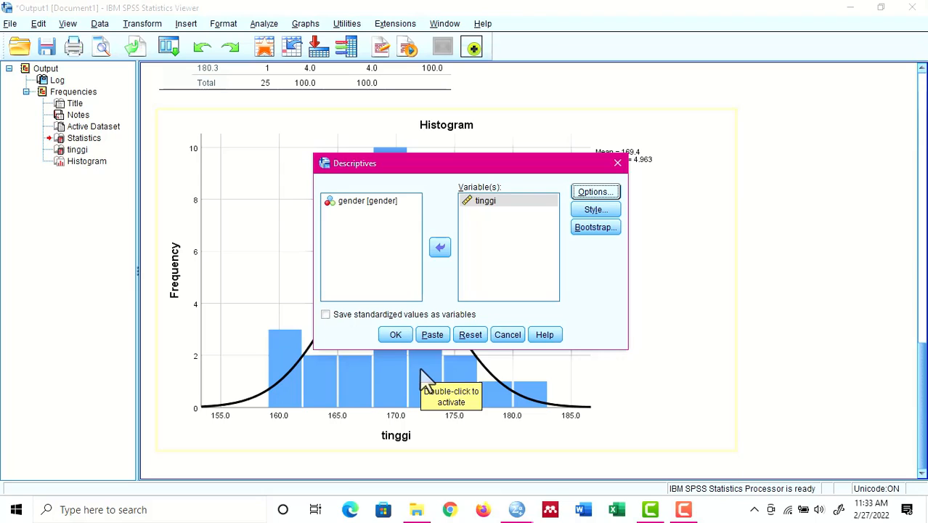
{"action": "left_click", "coordinate": [326, 315]}
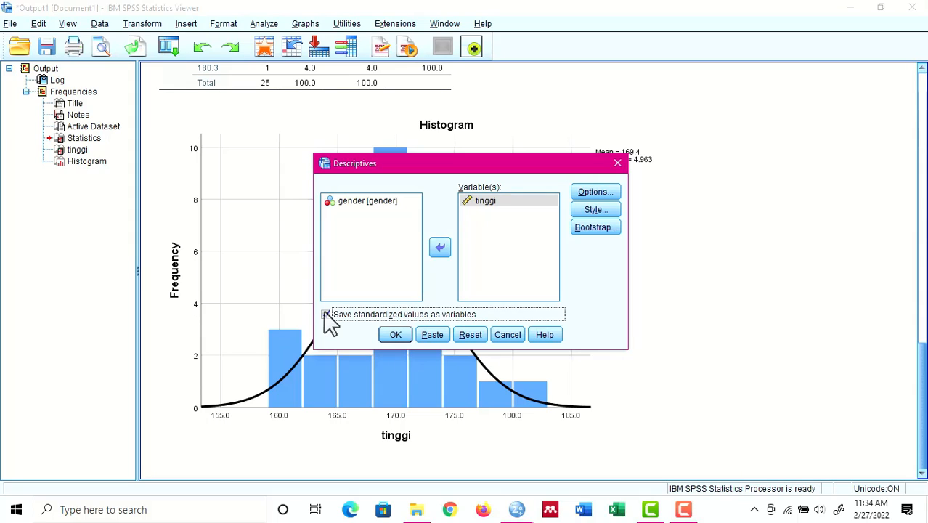
{"action": "left_click", "coordinate": [394, 335]}
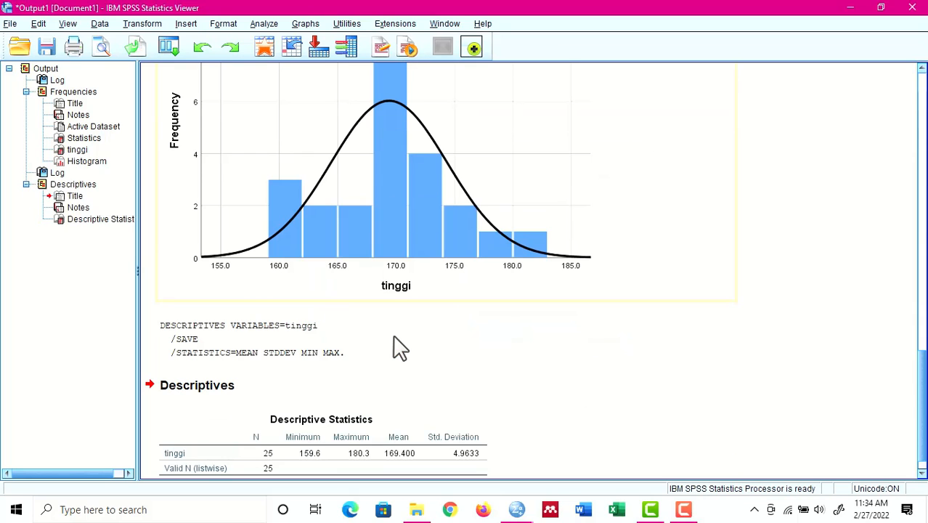
Examine the Descriptive Statistics table for tinggi and compare it with the earlier Frequencies Statistics table.
{"action": "left_click", "coordinate": [922, 469]}
{"action": "left_click", "coordinate": [922, 469]}
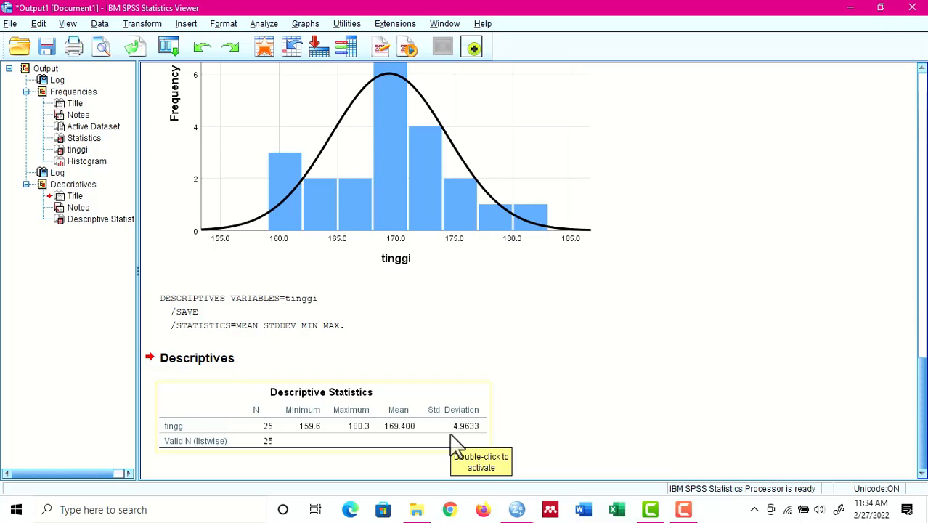
{"action": "left_click", "coordinate": [921, 69]}
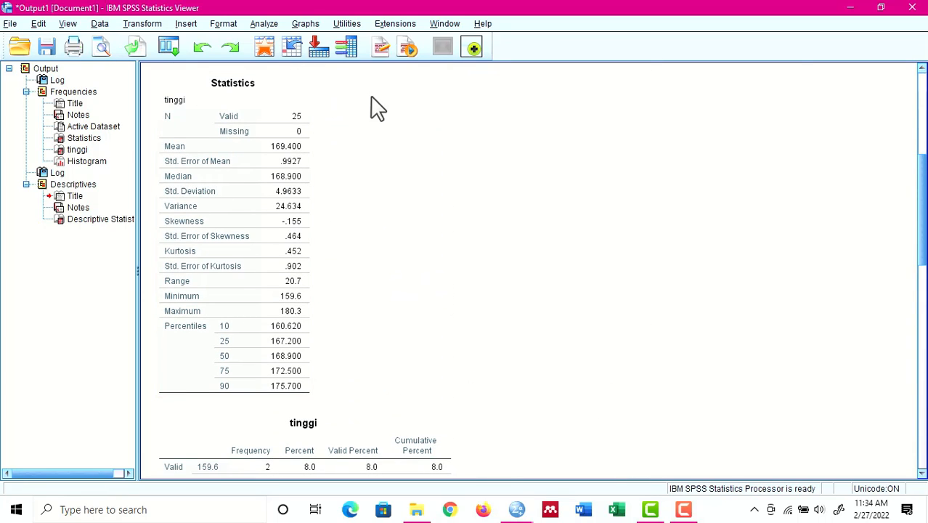
Minimize the output window and inspect the standardized variable Ztinggi in the data, including its value for case 1.
{"action": "left_click", "coordinate": [851, 9]}
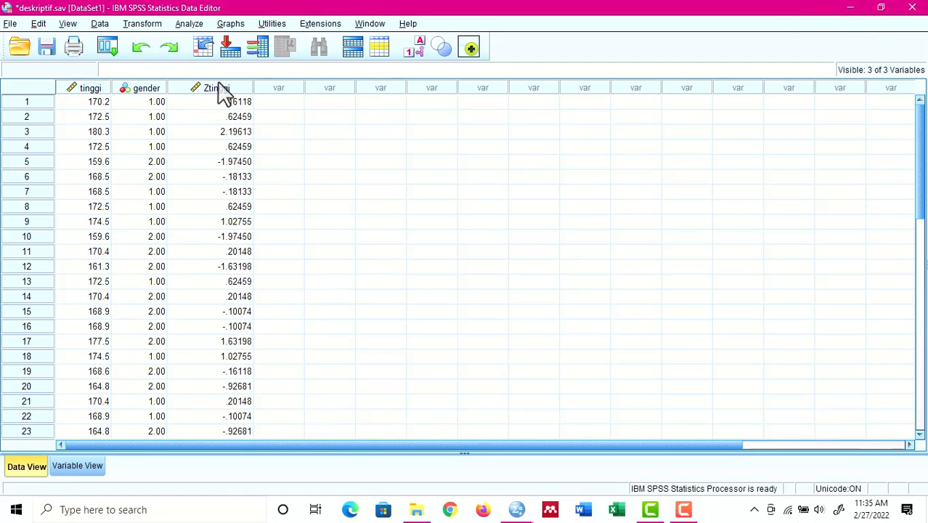
{"action": "mouse_move", "coordinate": [220, 96]}
{"action": "left_click", "coordinate": [220, 91]}
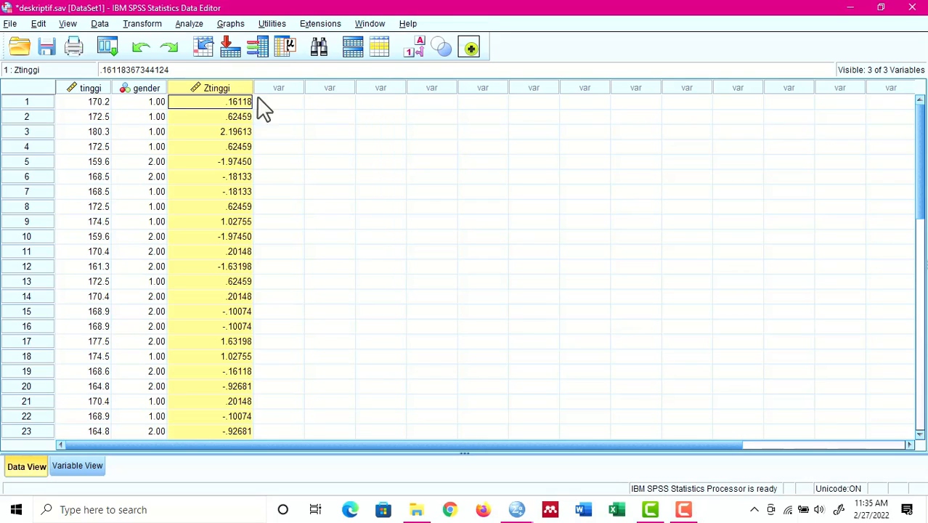
{"action": "left_click", "coordinate": [298, 106]}
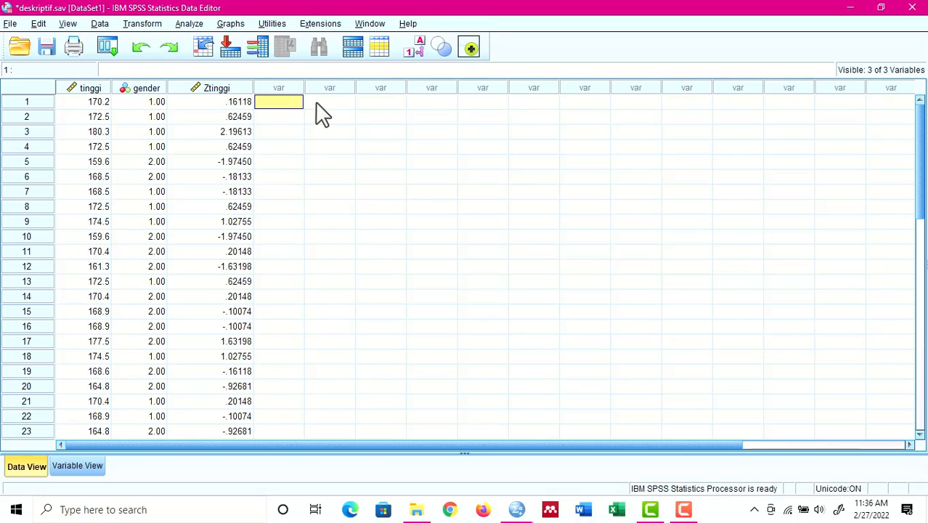
{"action": "left_click", "coordinate": [238, 103]}
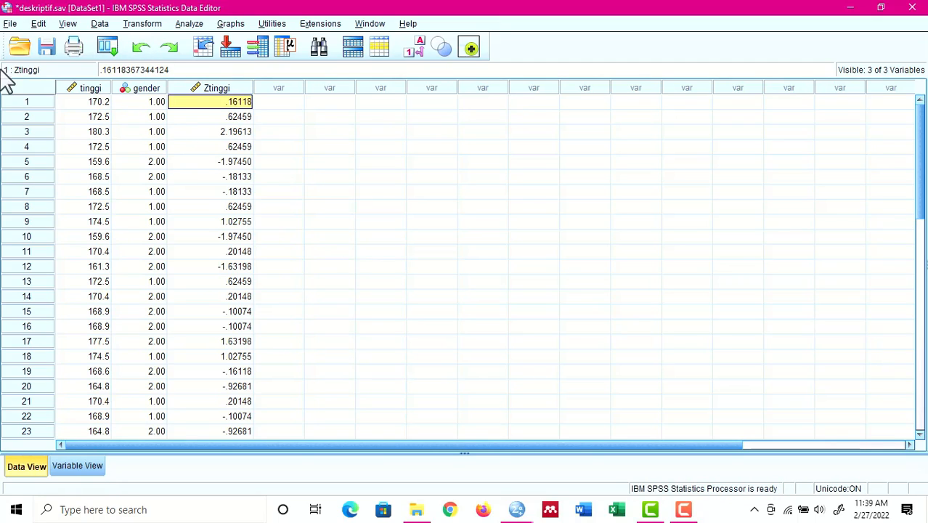
Compare the tinggi values of cases 3, 5 and 10 with their standardized Ztinggi scores.
{"action": "left_click", "coordinate": [40, 133]}
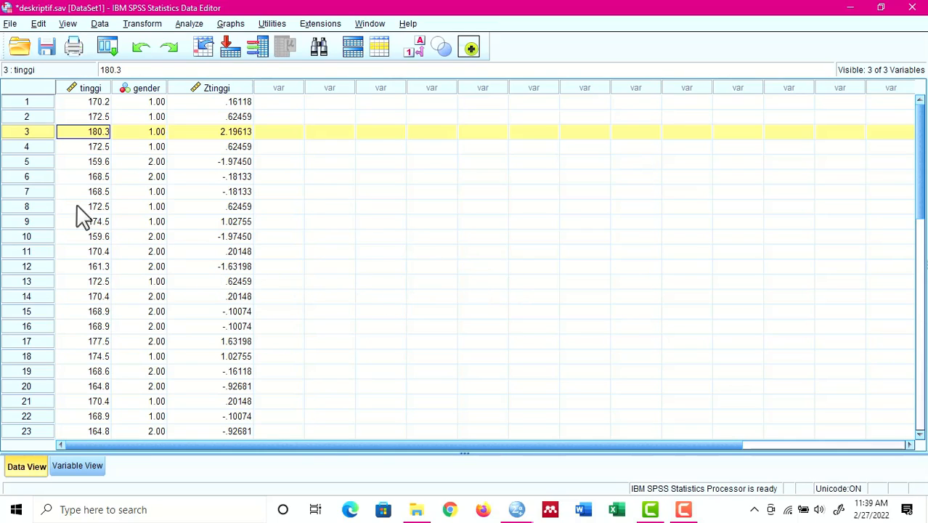
{"action": "left_click", "coordinate": [102, 162]}
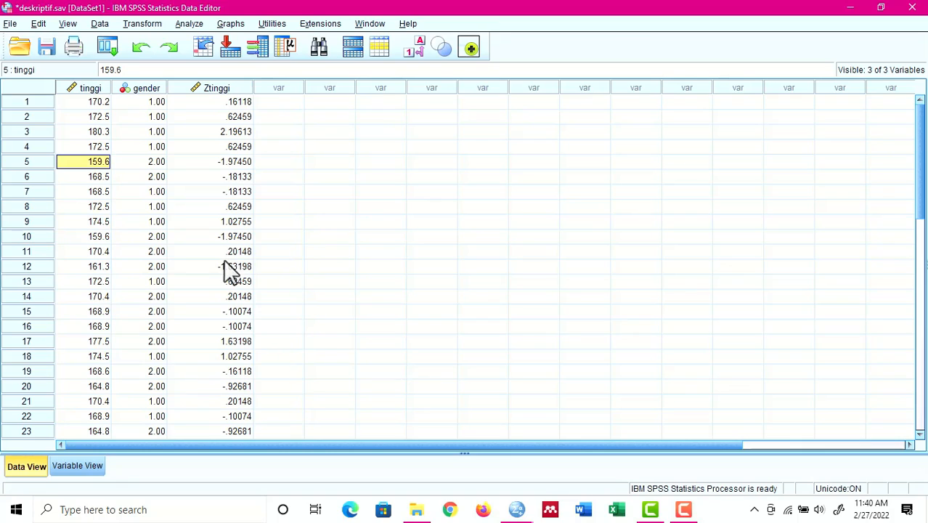
{"action": "left_click", "coordinate": [85, 242]}
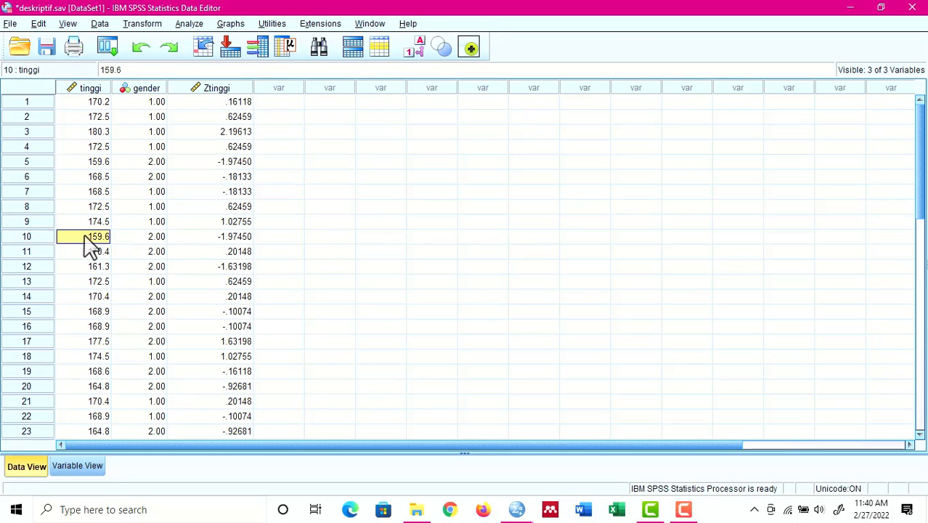
{"action": "left_click", "coordinate": [234, 243]}
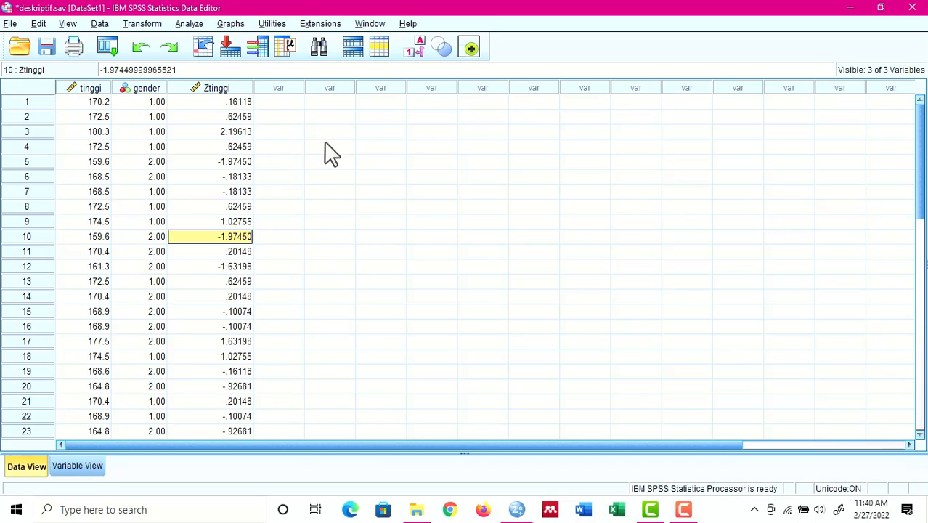
Review the remaining Ztinggi scores down to case 25 in the dataset.
{"action": "left_click", "coordinate": [918, 434]}
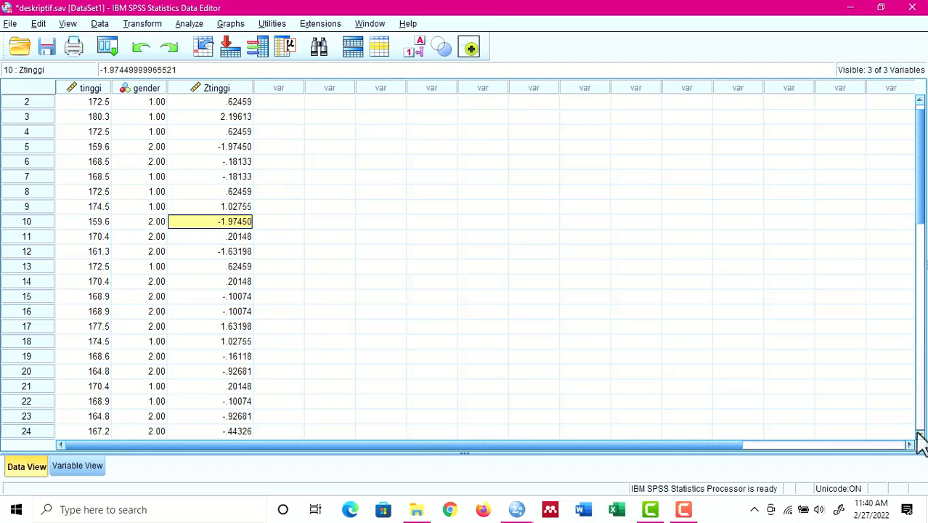
{"action": "left_click", "coordinate": [918, 434]}
{"action": "left_click", "coordinate": [919, 435]}
{"action": "left_click", "coordinate": [919, 434]}
{"action": "left_click", "coordinate": [919, 434]}
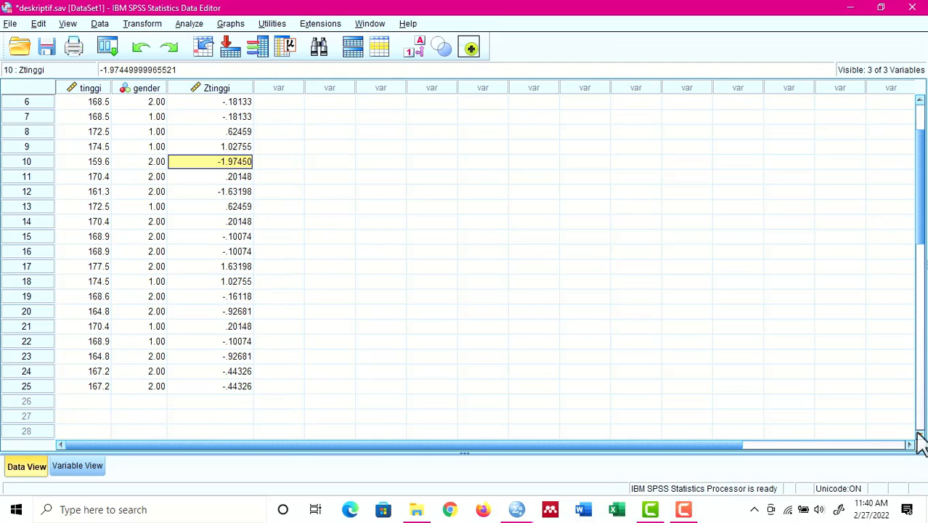
{"action": "left_click", "coordinate": [919, 434]}
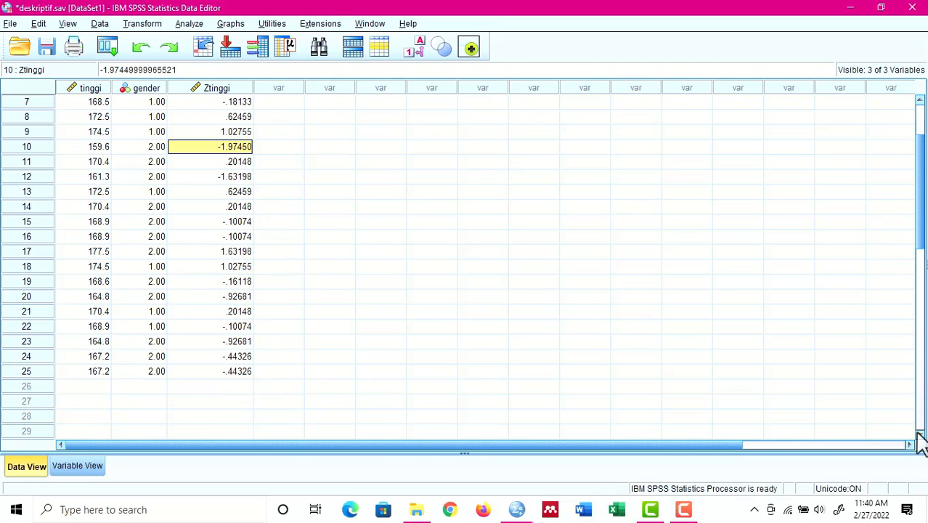
{"action": "left_click", "coordinate": [919, 101]}
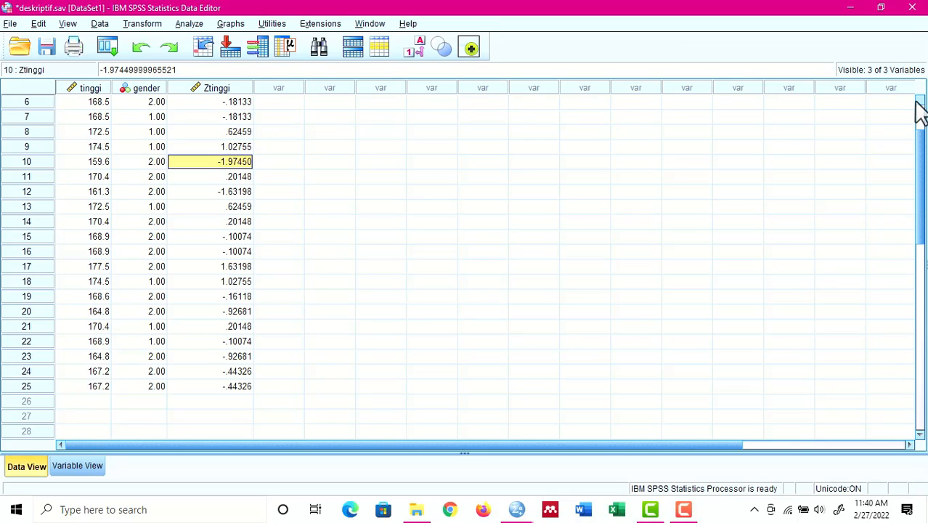
Highlight the full rows of cases 3, 5 and 10 together to examine their tinggi and Ztinggi values.
{"action": "left_click", "coordinate": [919, 101]}
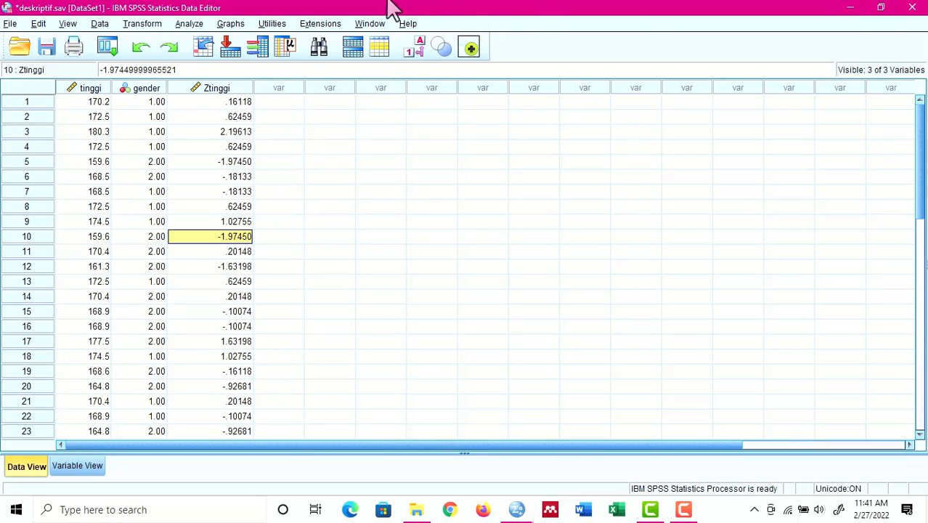
{"action": "left_click", "coordinate": [37, 133]}
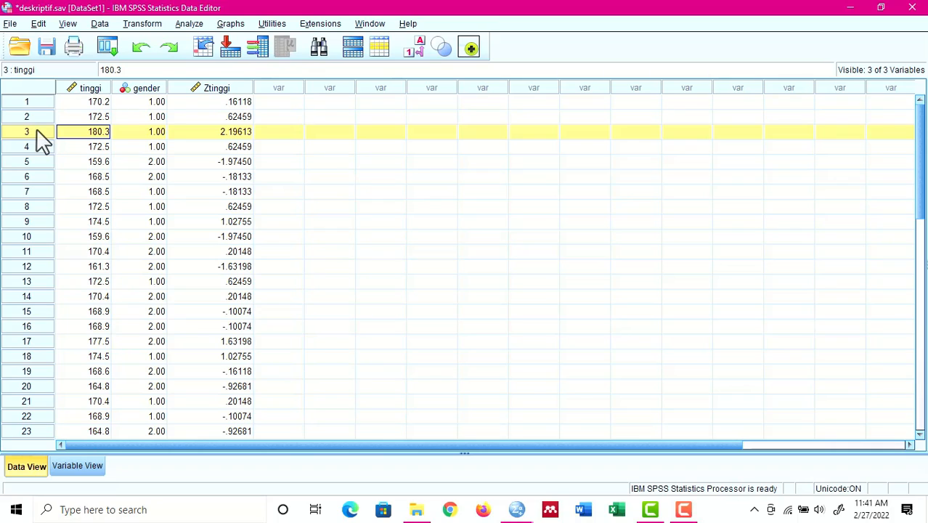
{"action": "left_click", "coordinate": [31, 166], "text": "ctrl"}
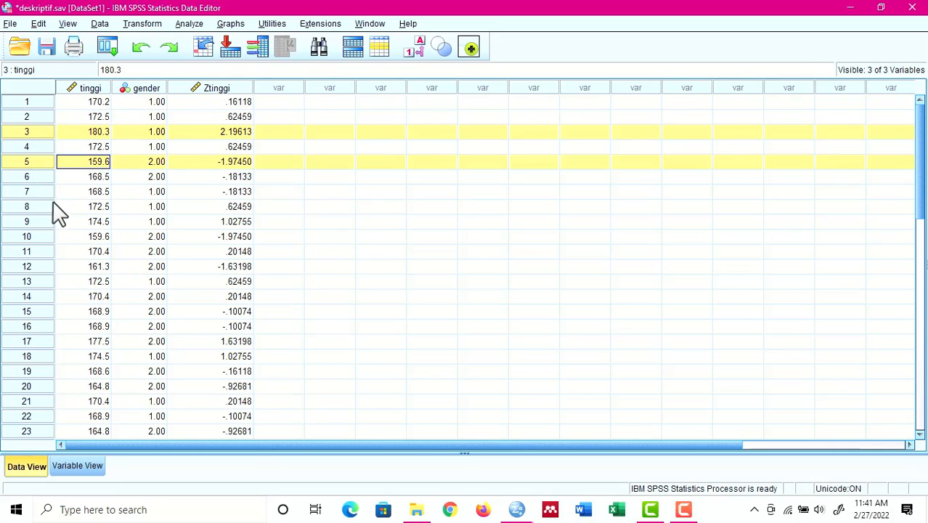
{"action": "left_click", "coordinate": [59, 231], "text": "ctrl"}
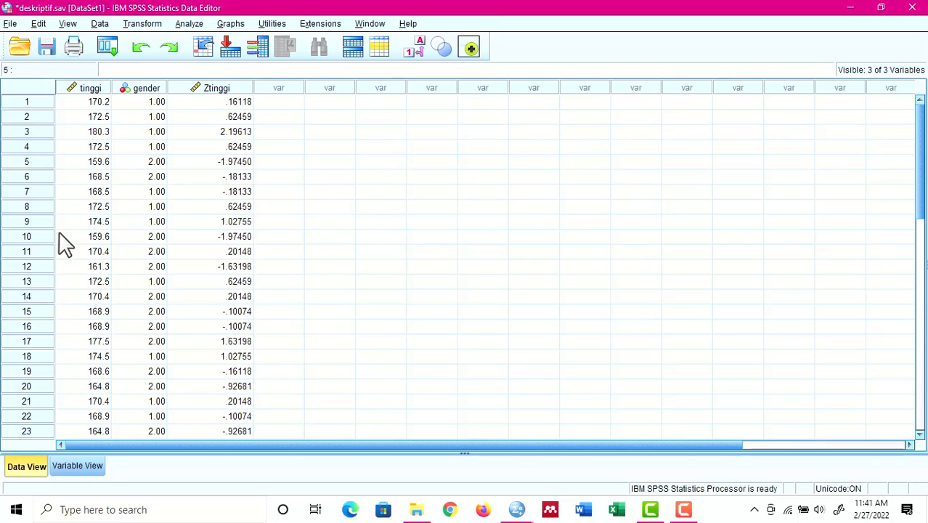
{"action": "left_click", "coordinate": [31, 135]}
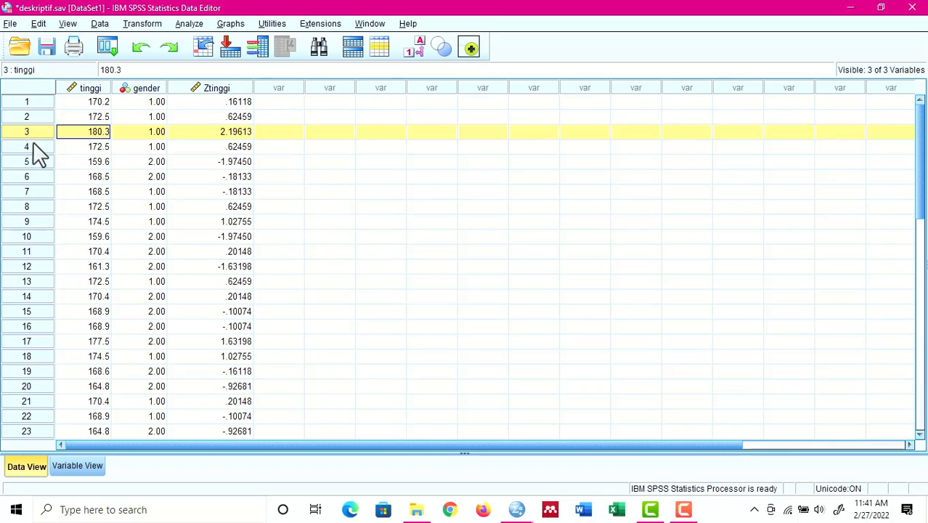
{"action": "left_click", "coordinate": [34, 164], "text": "ctrl"}
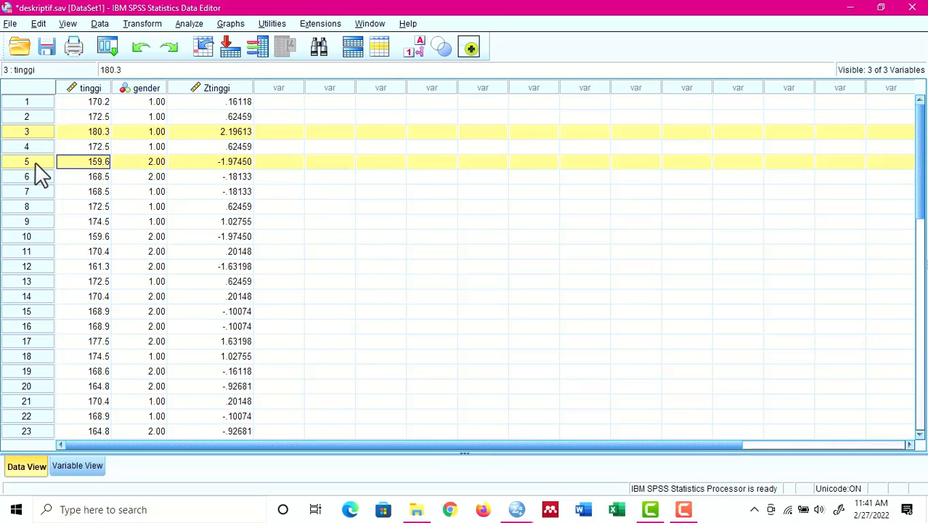
{"action": "left_click", "coordinate": [30, 238], "text": "ctrl"}
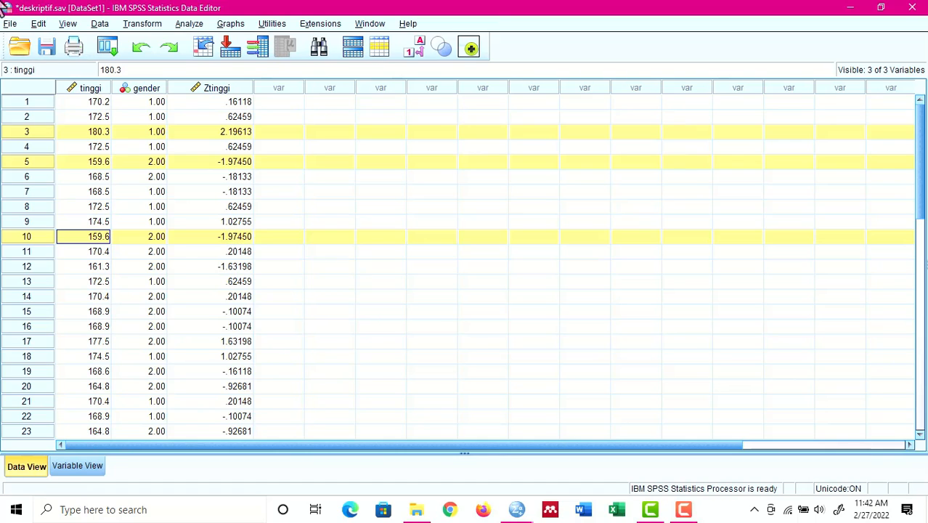
{"action": "left_click", "coordinate": [193, 24]}
{"action": "mouse_move", "coordinate": [215, 55]}
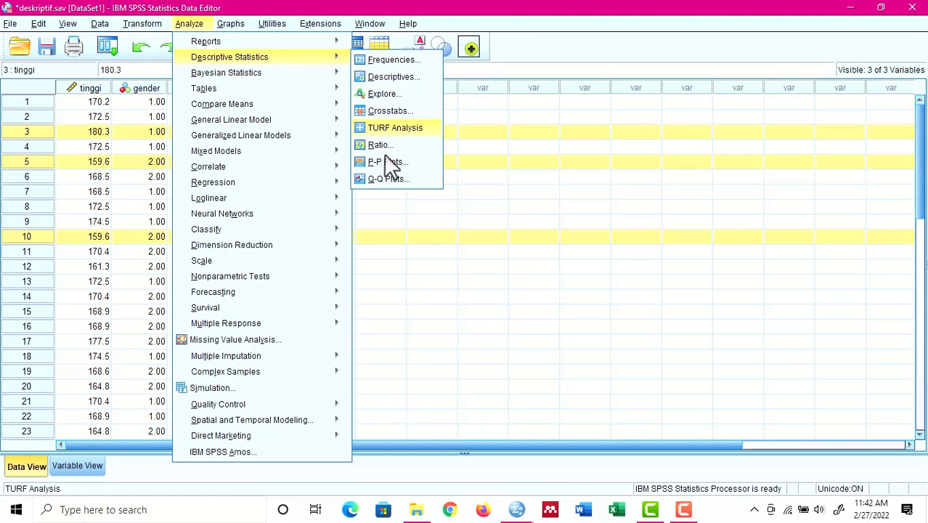
{"action": "left_click", "coordinate": [392, 266]}
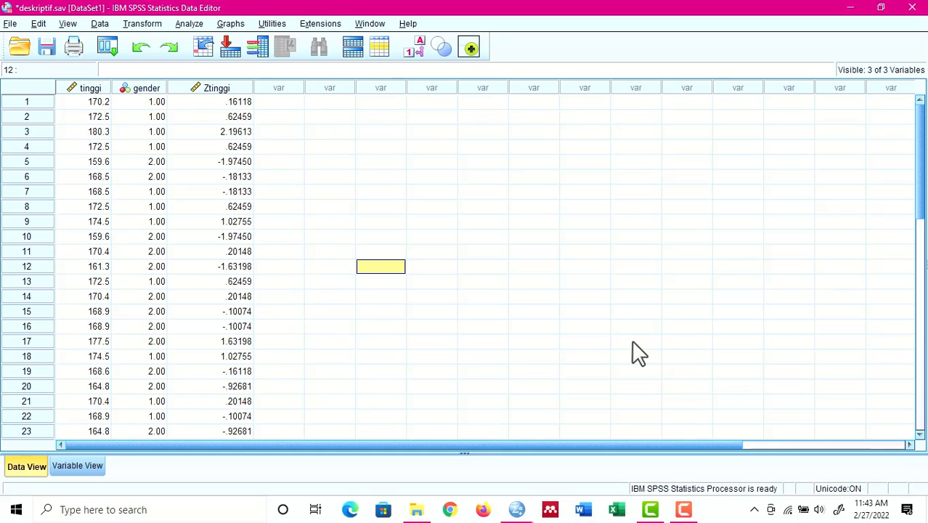
{"action": "left_click", "coordinate": [685, 510]}
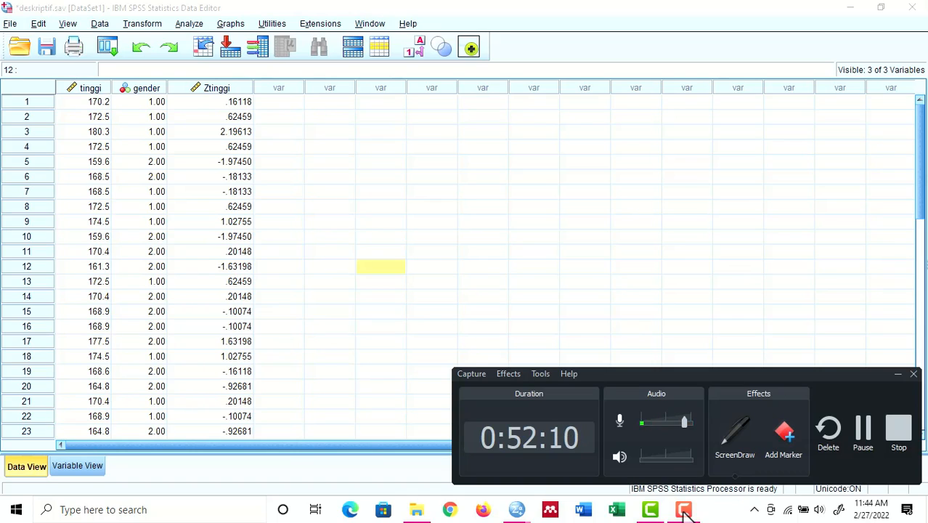
{"action": "left_click", "coordinate": [685, 511]}
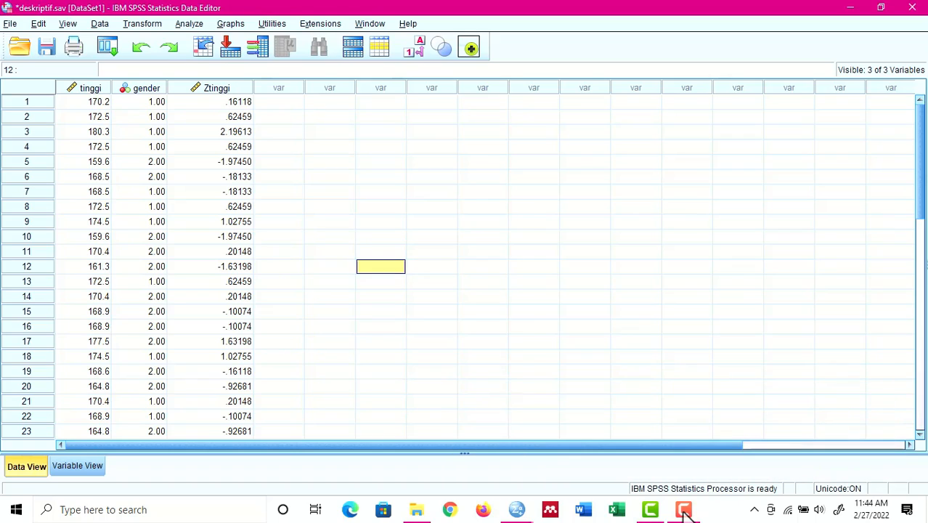